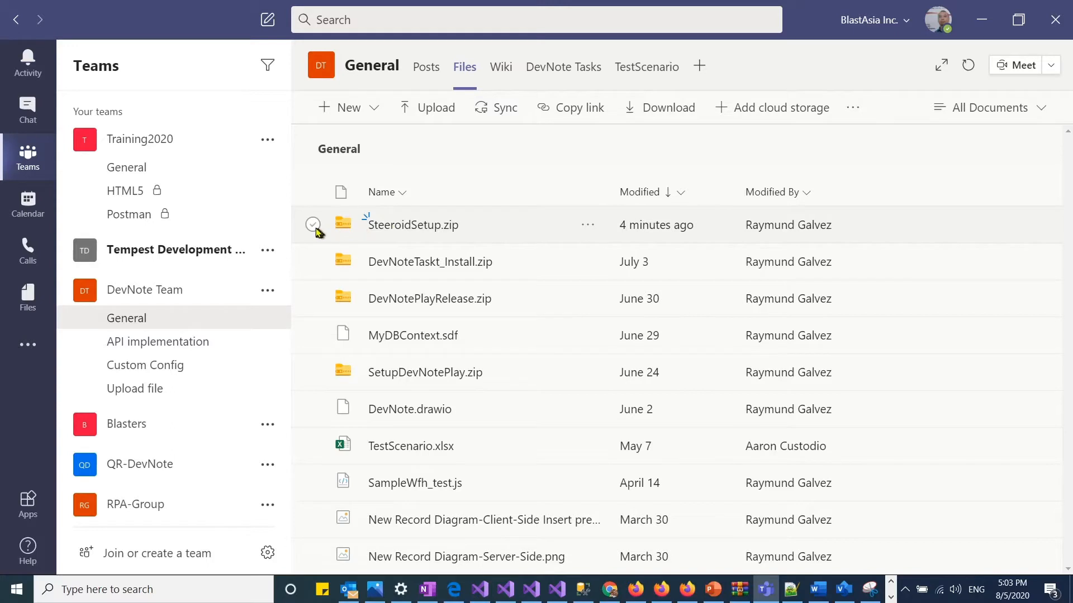
Download SteeroidSetup.zip from the DevNote Team's General channel files to the desktop and minimize the Teams window
click(314, 225)
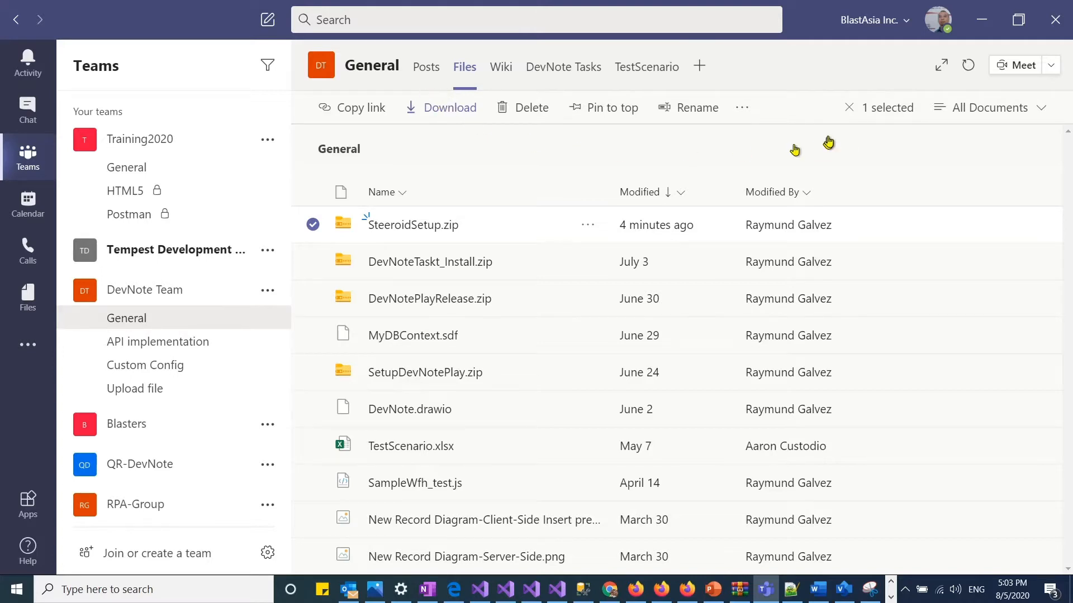
click(981, 22)
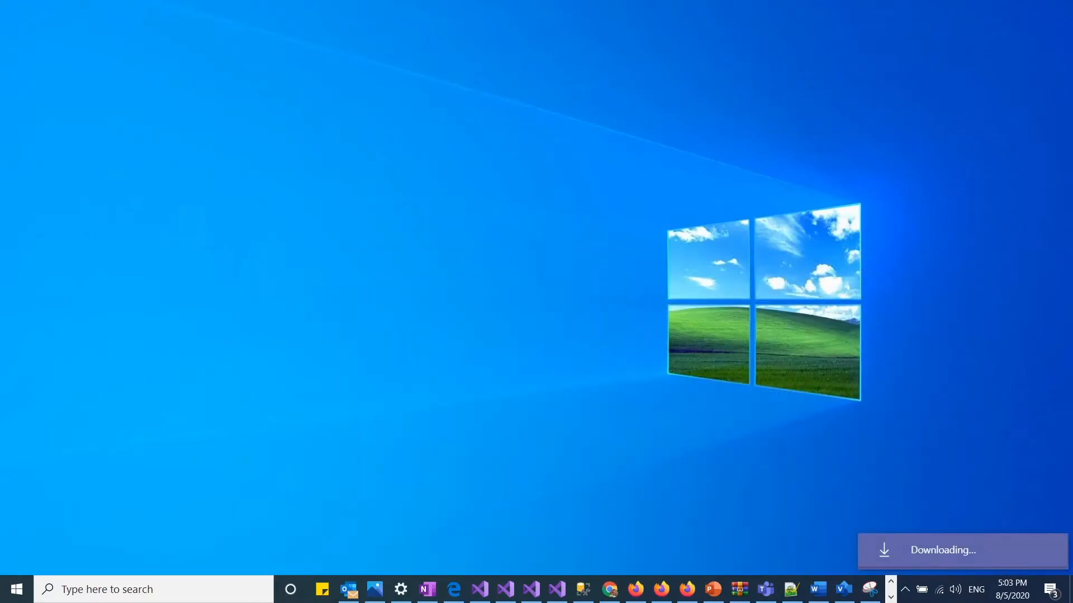
drag(515, 390, 66, 52)
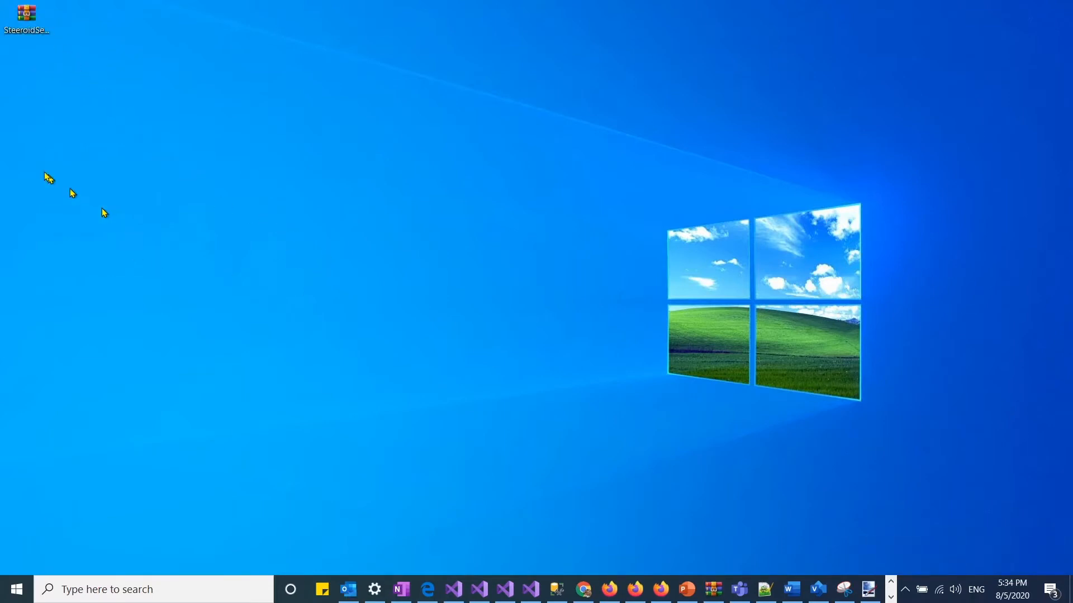
Open the SteeroidSetup.zip archive on the desktop and go into its SetUp folder
click(25, 26)
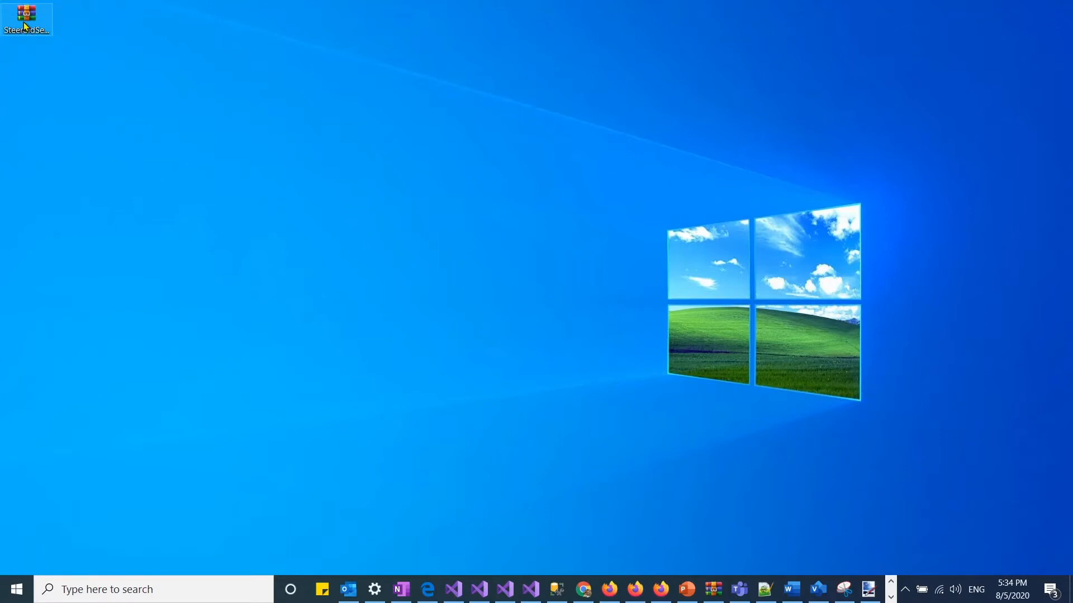
click(28, 24)
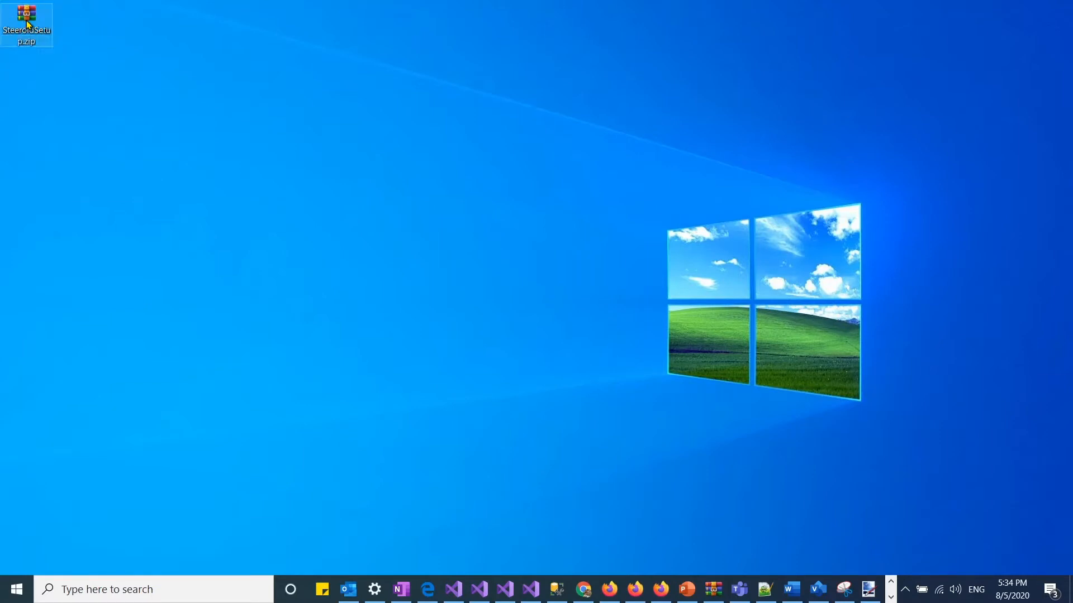
double_click(28, 25)
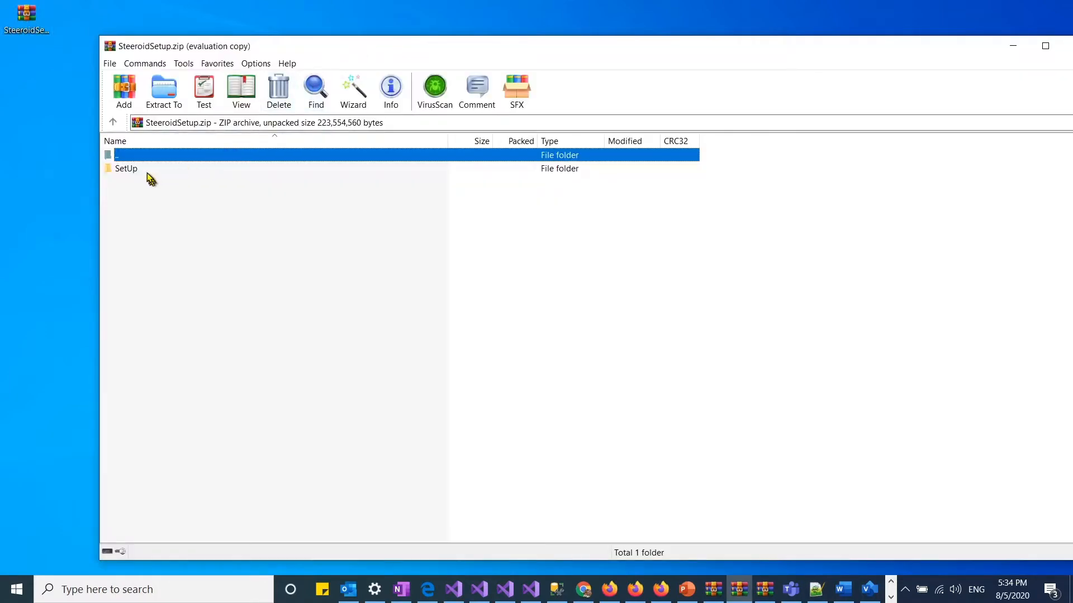
click(140, 167)
double_click(140, 168)
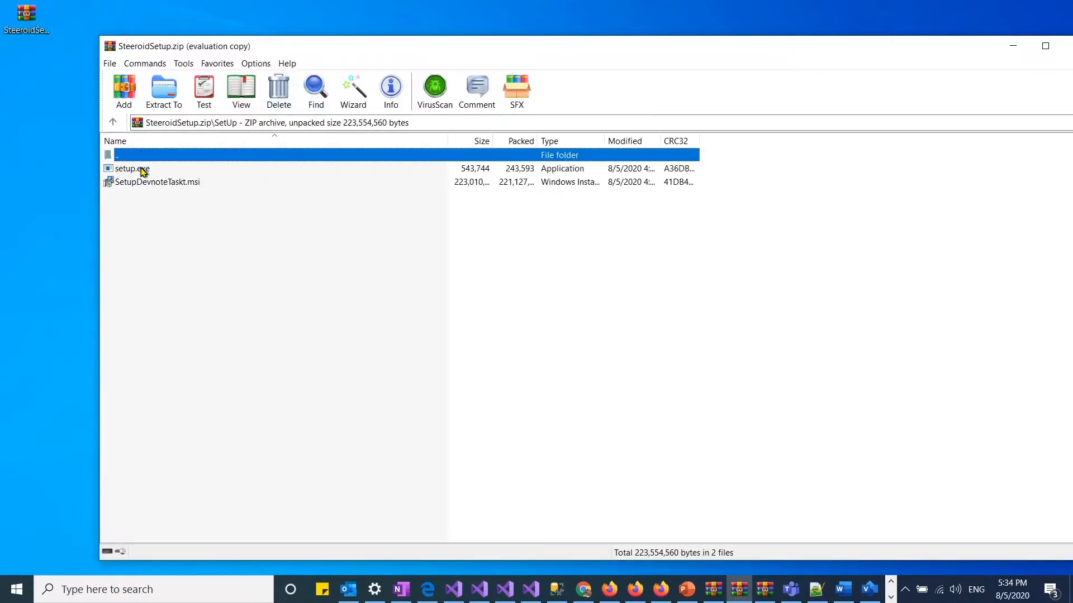
Run SetupDevnoteTaskt.msi and install Steeroid for everyone in C:\BlastAsia\Steeroid\, then close the finished wizard
click(172, 184)
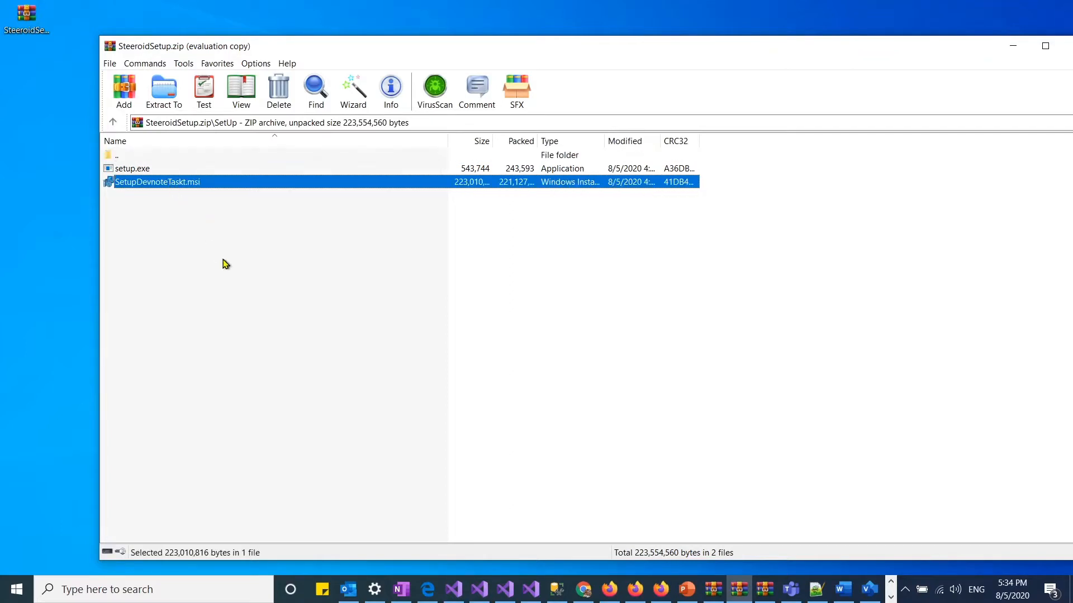
key(Return)
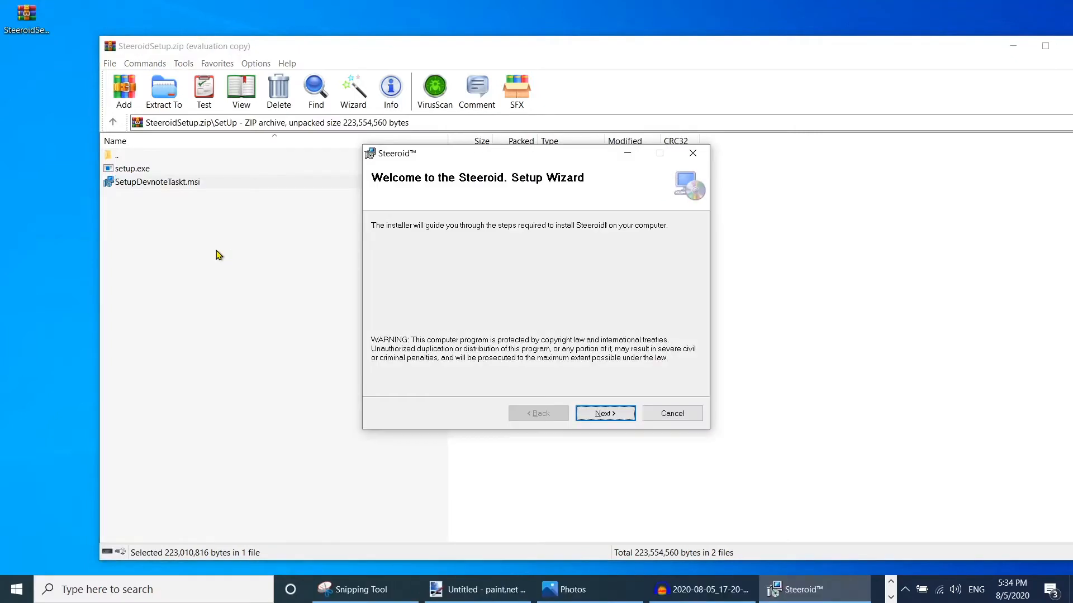
click(606, 416)
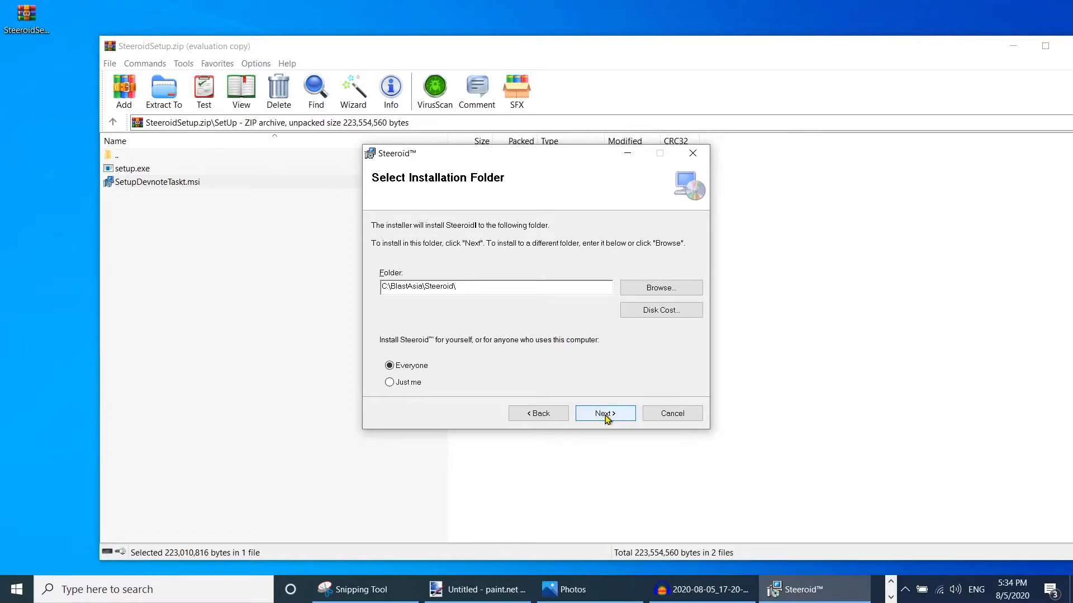
click(606, 416)
click(606, 417)
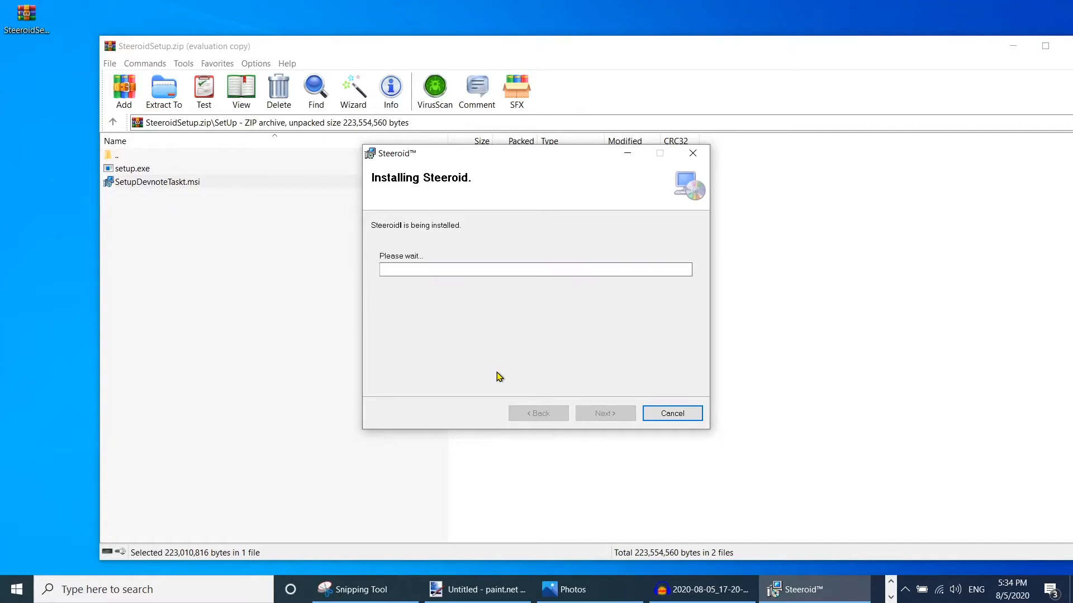
click(601, 414)
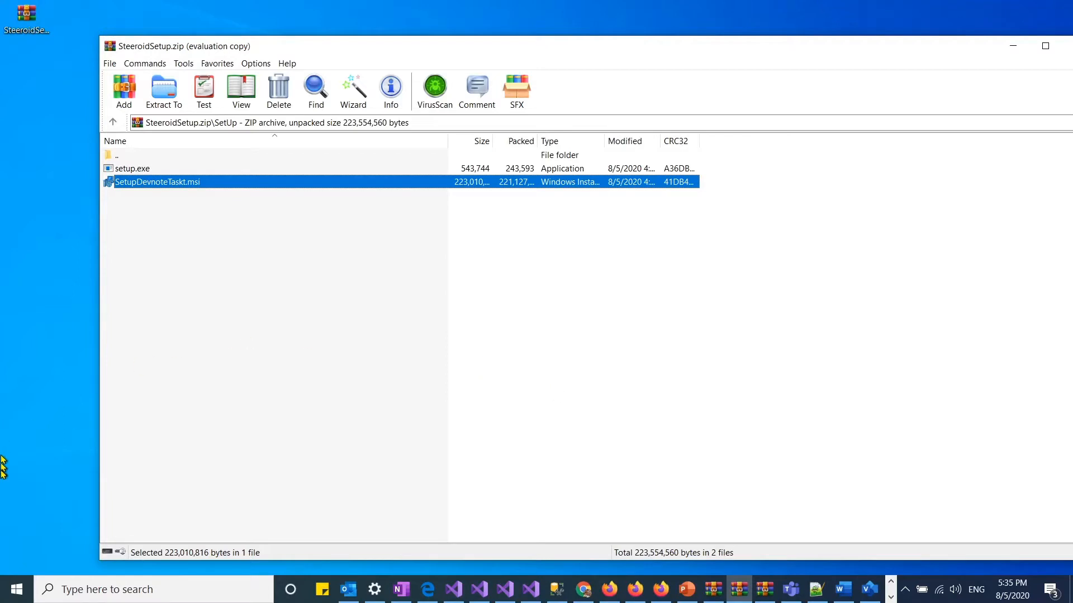
Launch Steeroid from the BlastAsia program folder and minimize the archive window behind it
click(16, 591)
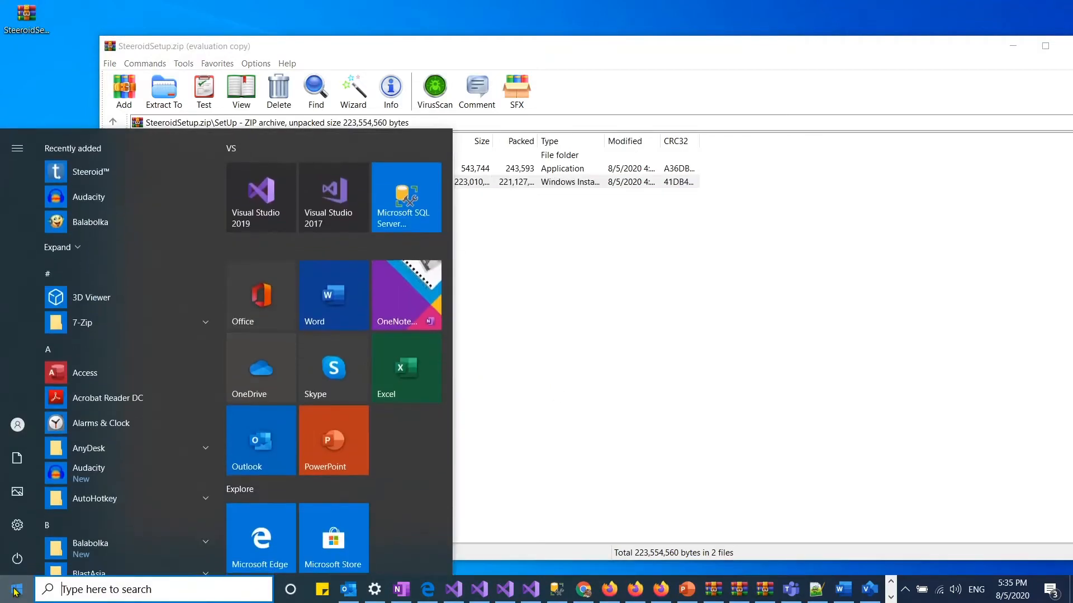
scroll(144, 408, down, 6)
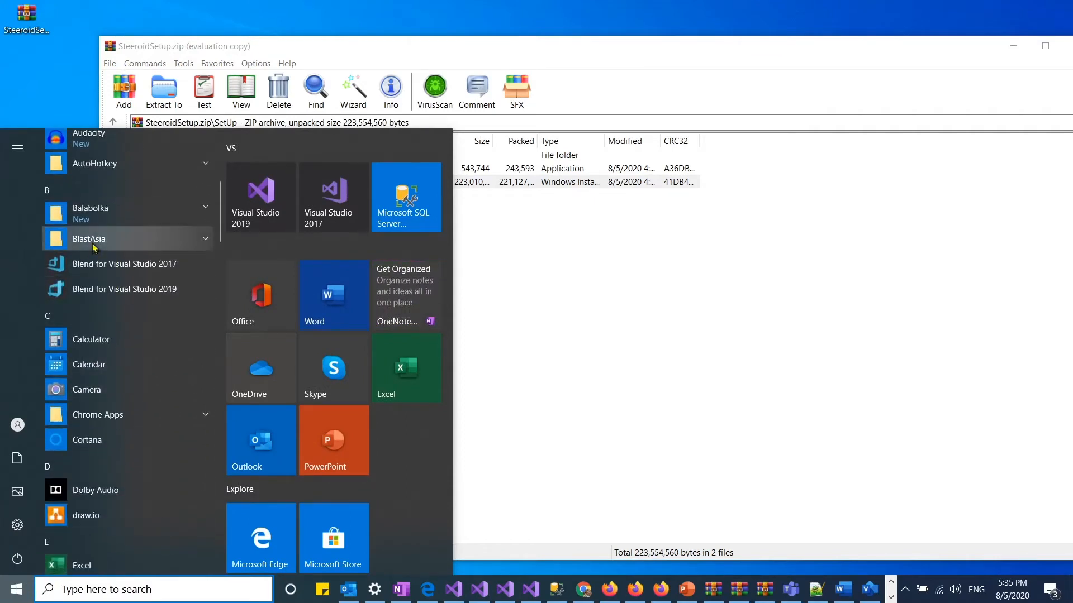
click(92, 248)
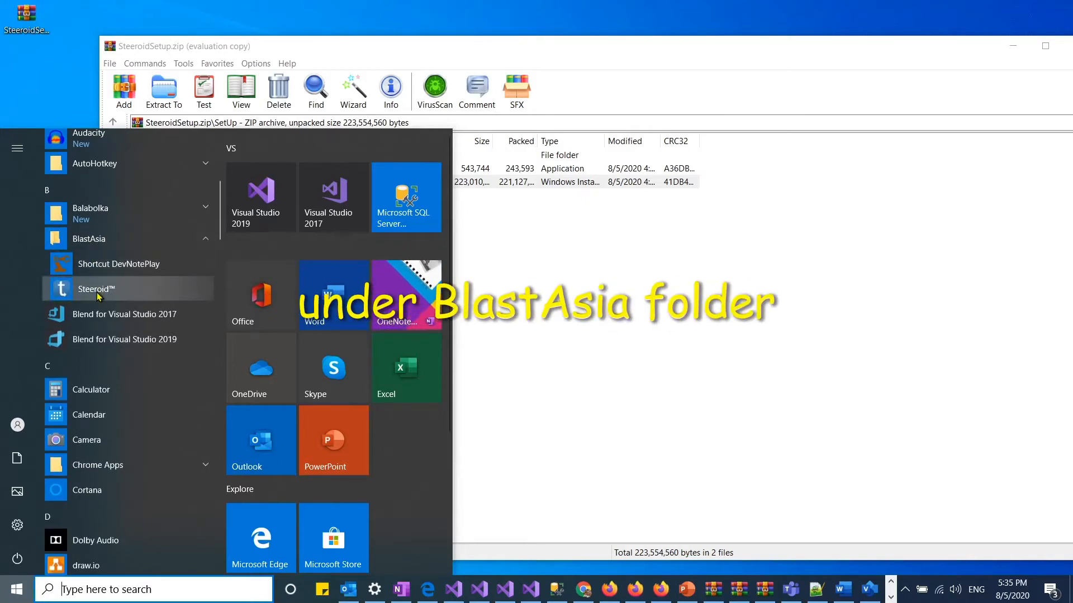
click(95, 290)
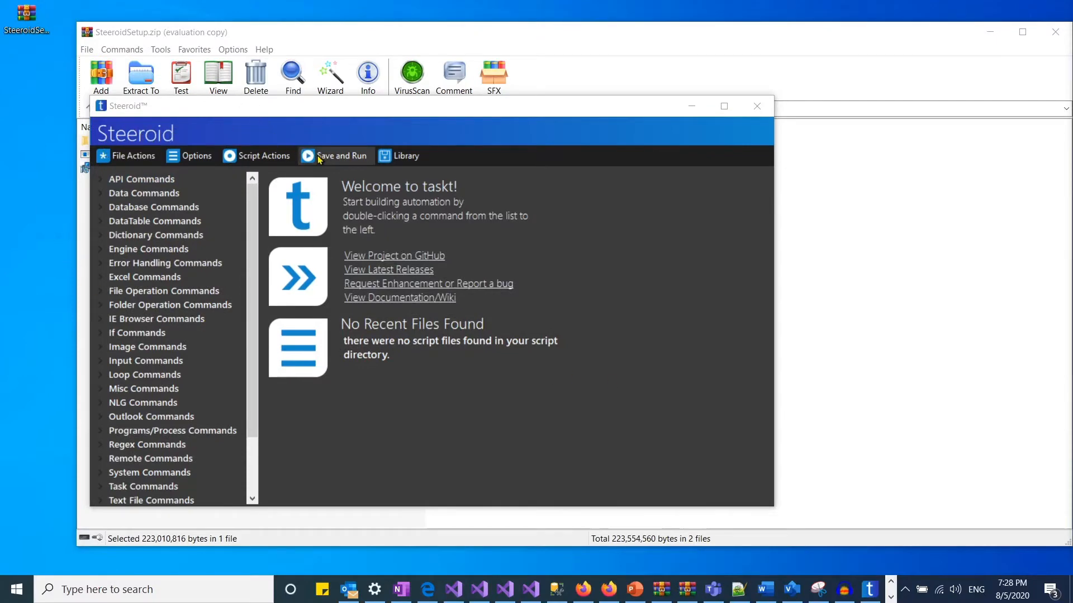
click(996, 37)
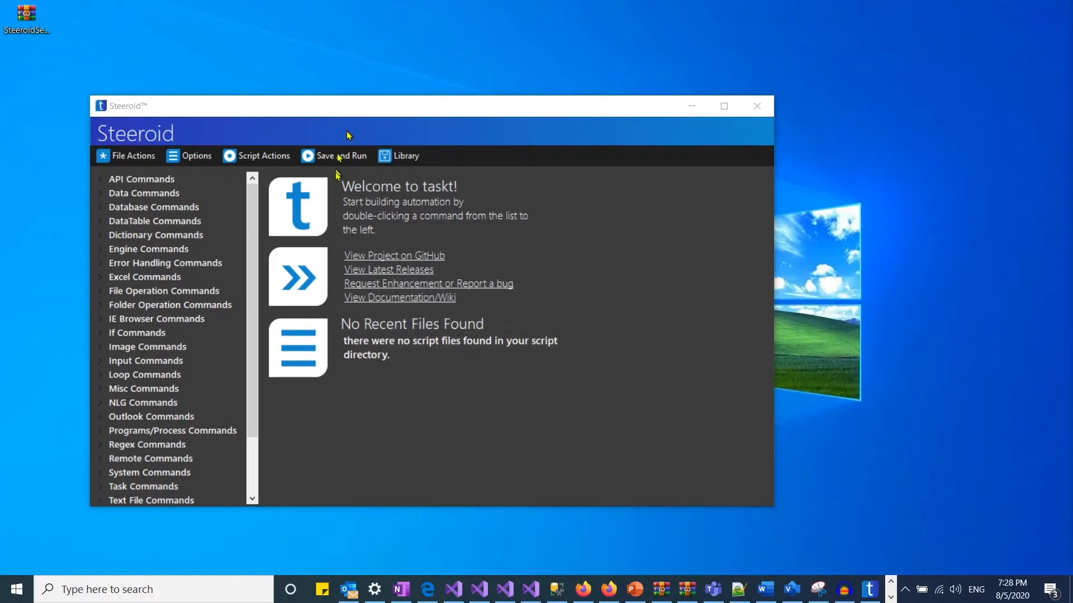
Start a web recording from Steeroid's script actions
click(262, 160)
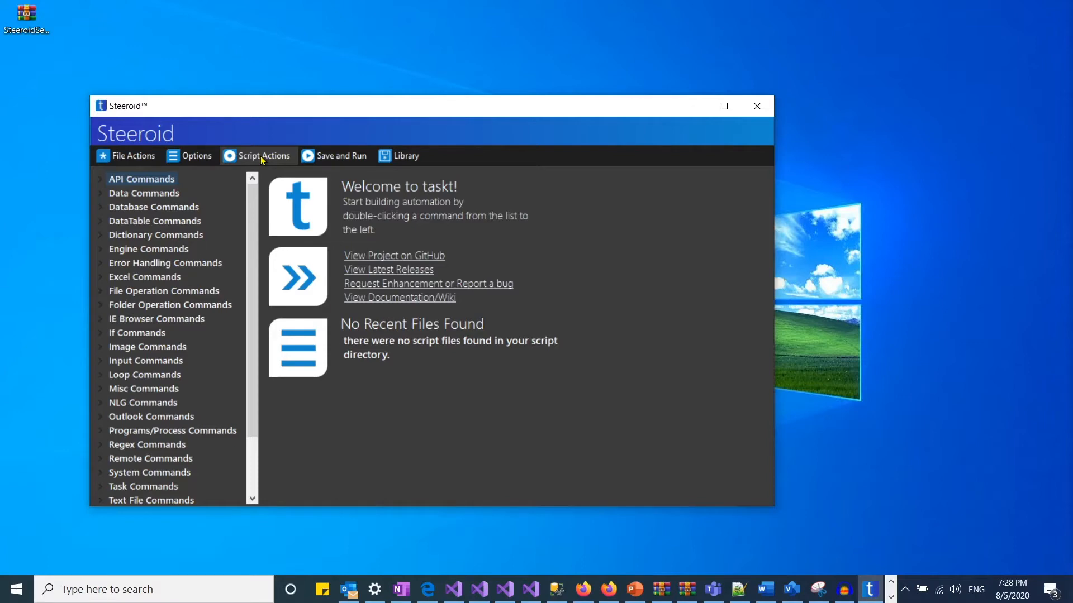
click(263, 159)
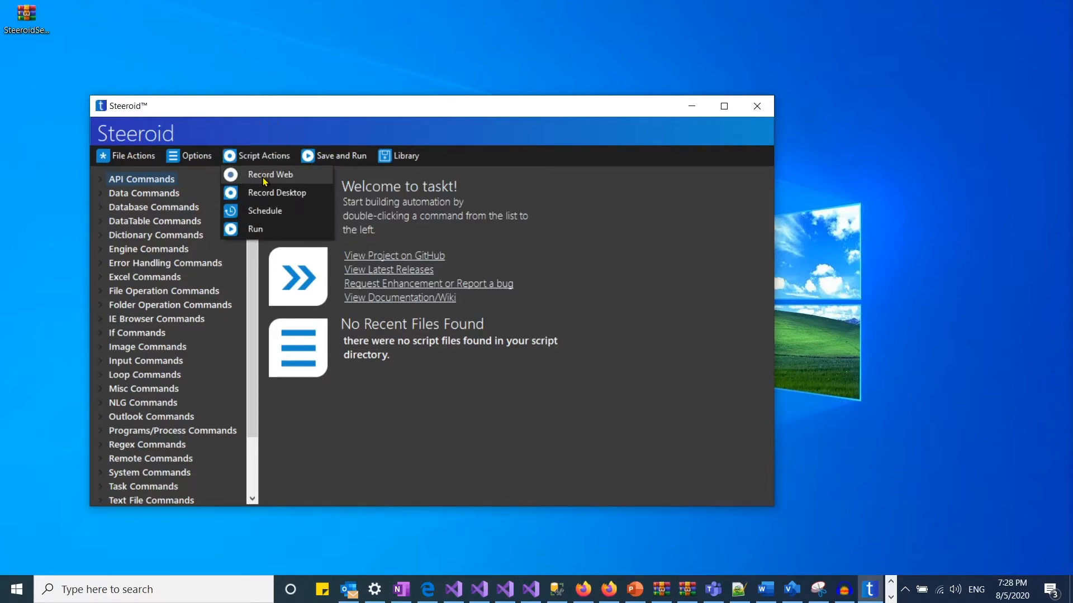
click(265, 181)
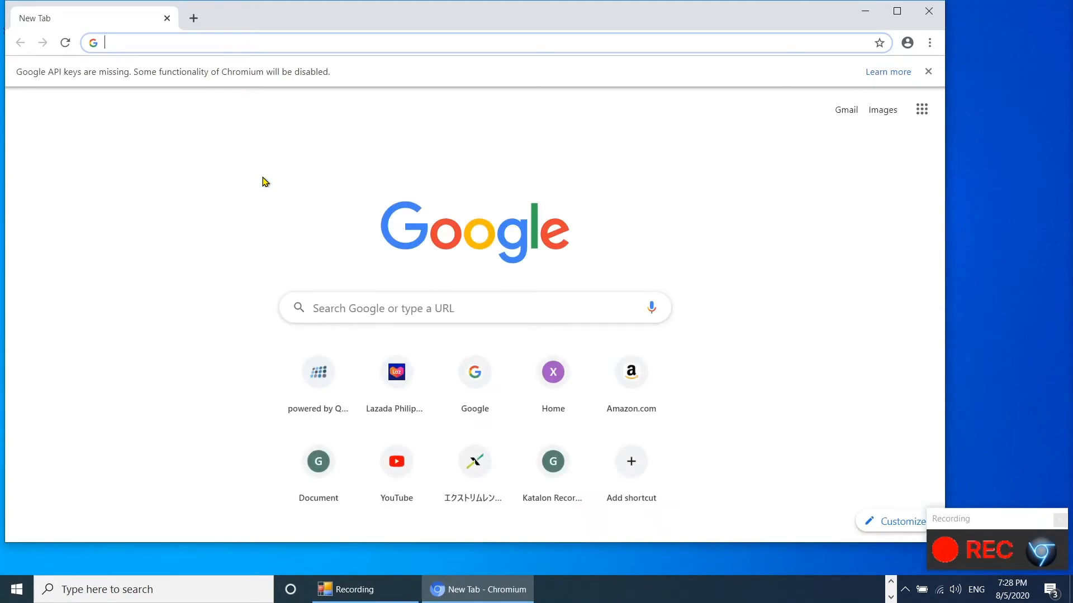
Open the Chromium extensions page and turn on Developer mode
click(930, 44)
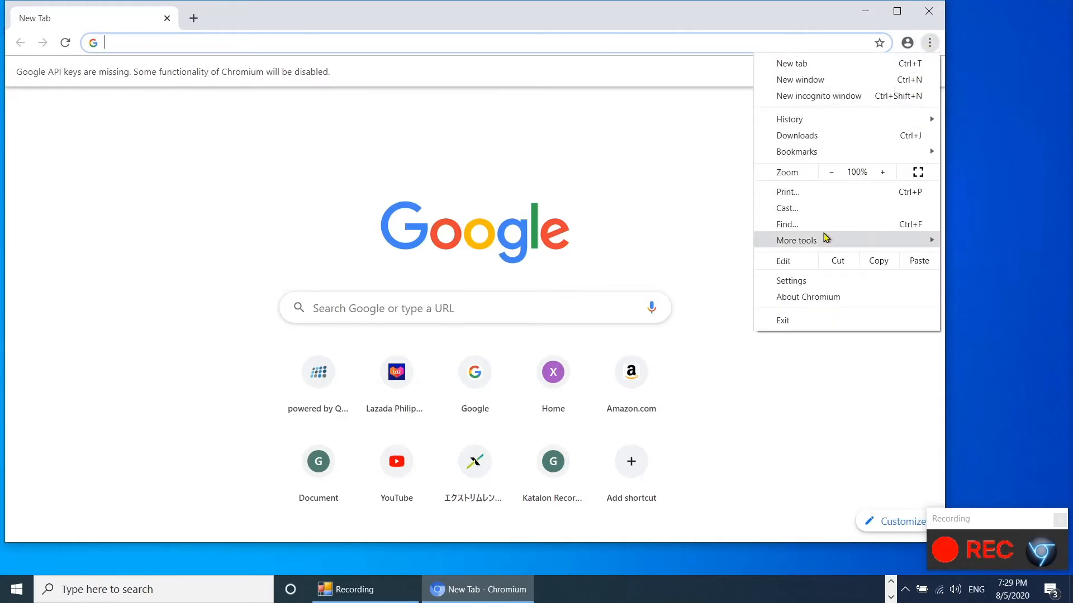
mouse_move(820, 240)
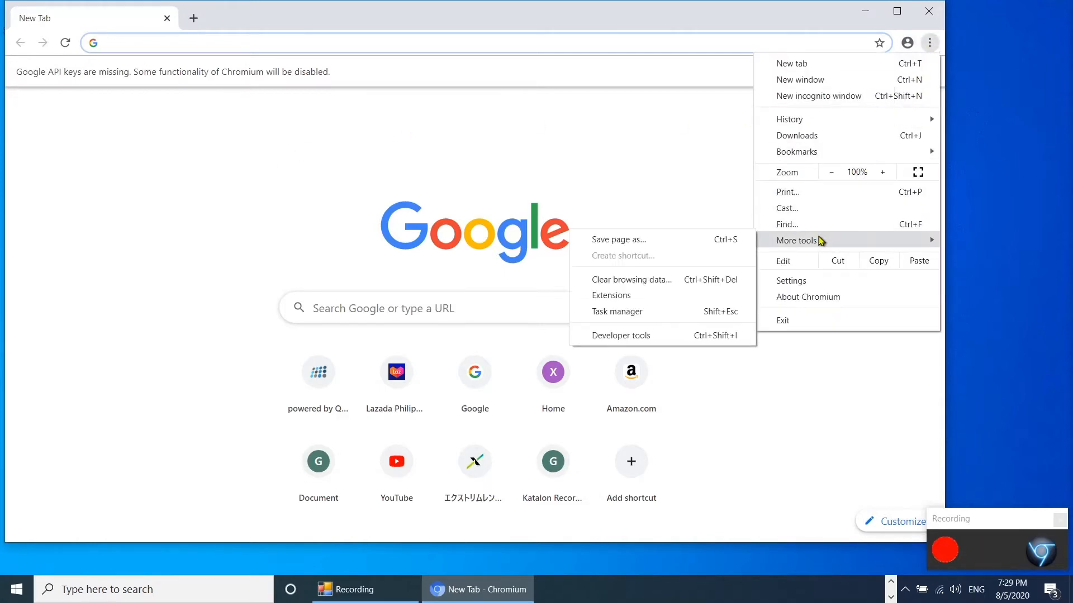
click(632, 296)
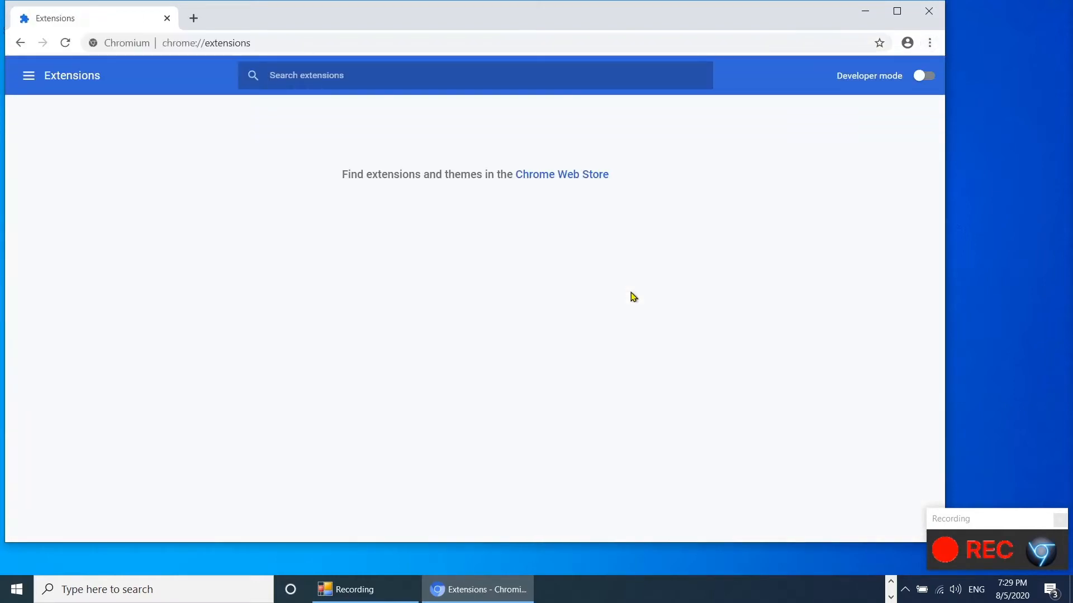
click(923, 83)
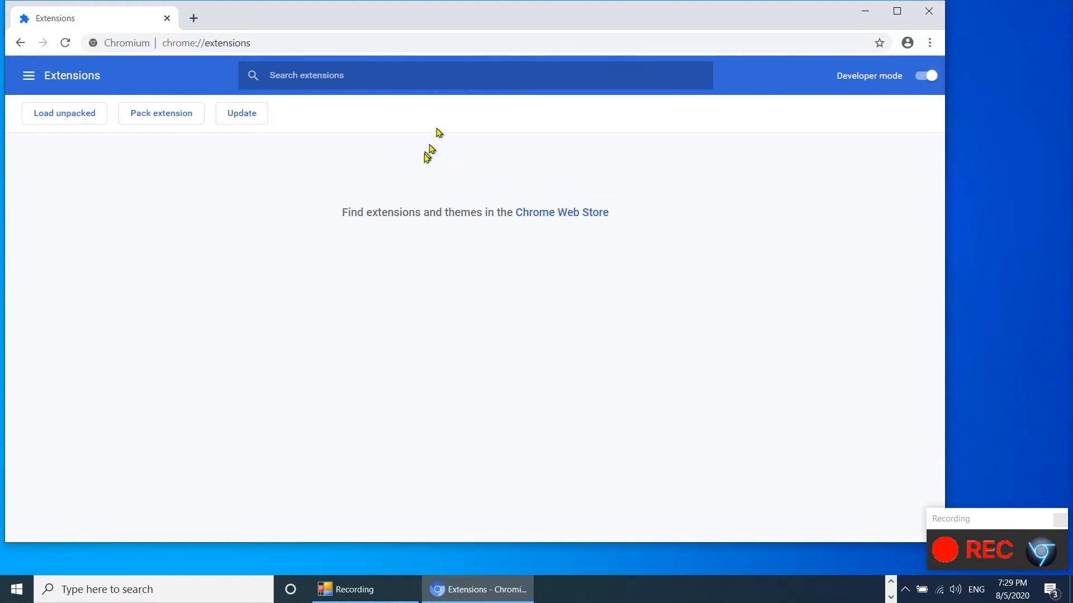
Start loading an unpacked extension and browse to the C:\BlastAsia\Steeroid folder
click(75, 120)
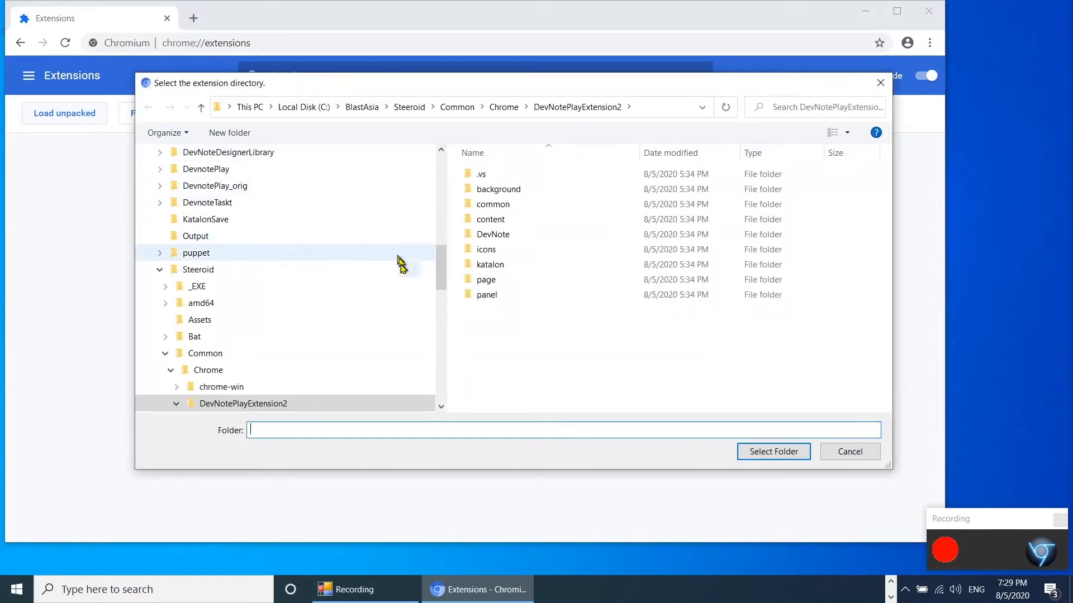
drag(440, 288, 441, 240)
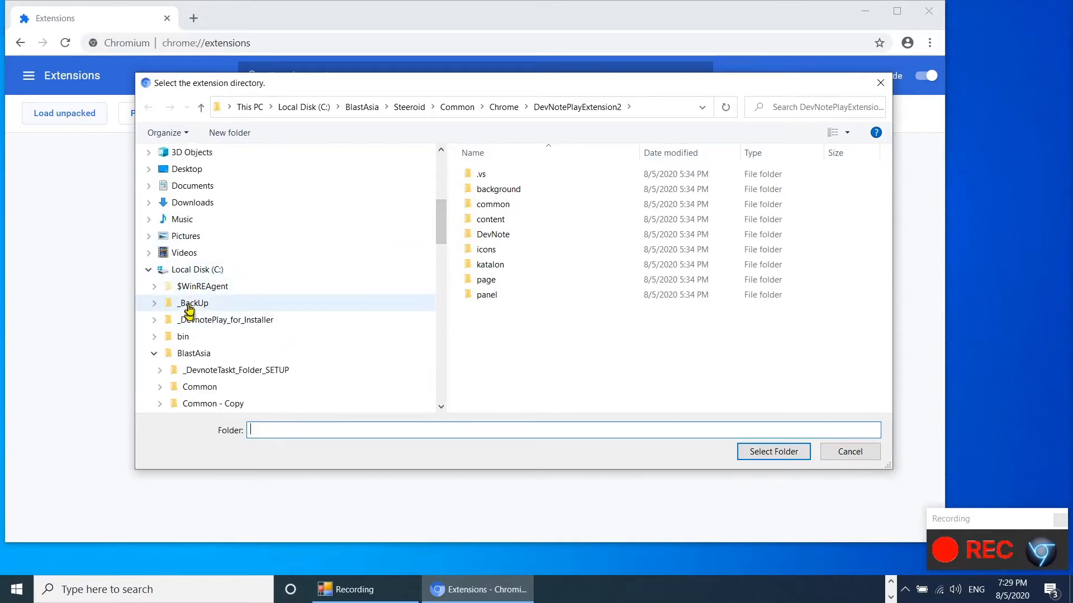
click(196, 270)
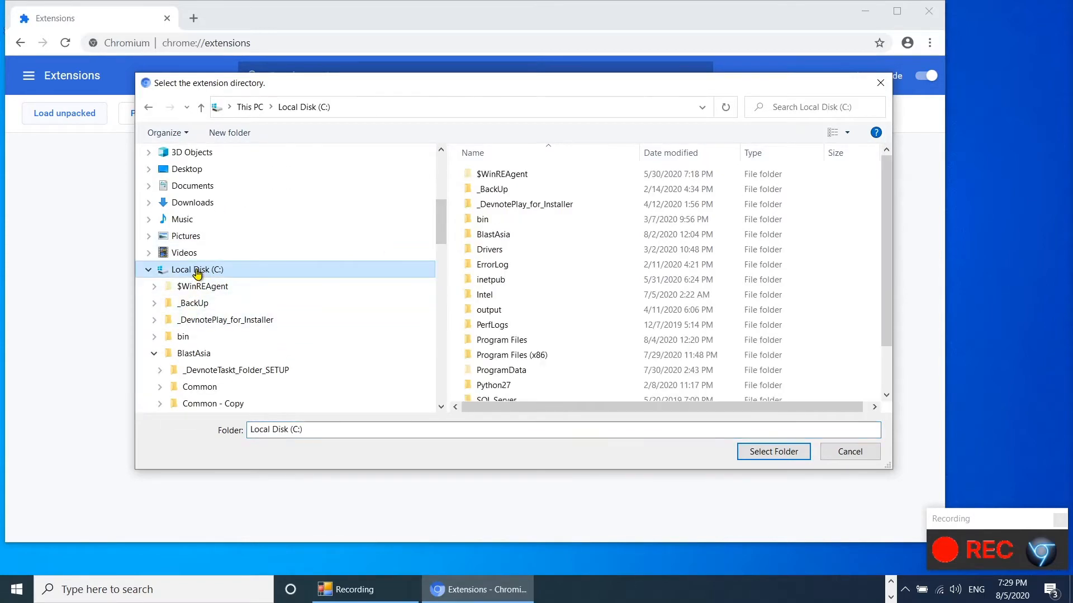
click(484, 240)
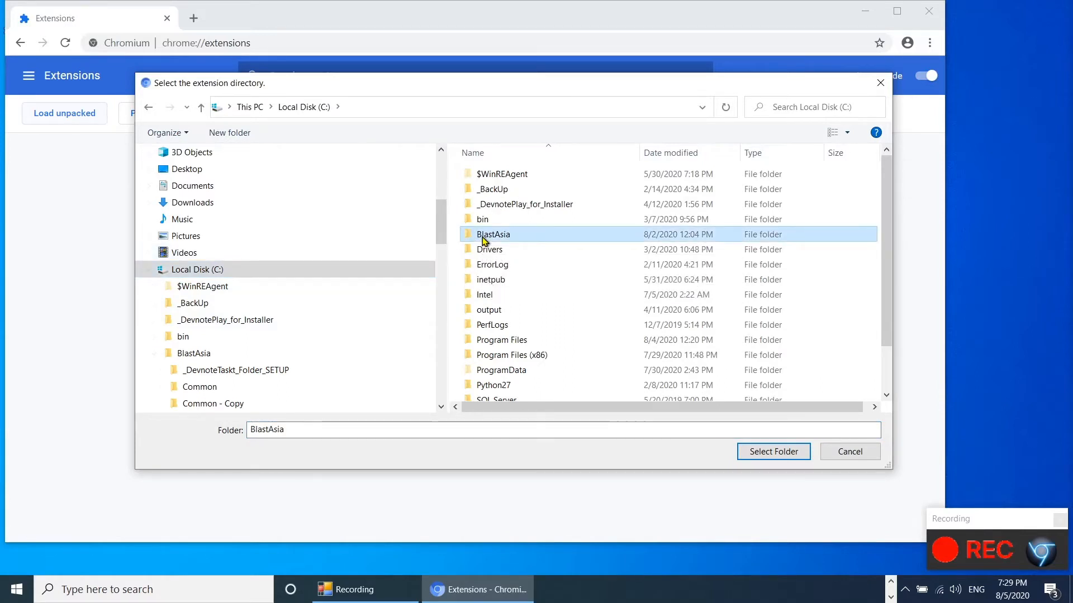
double_click(484, 239)
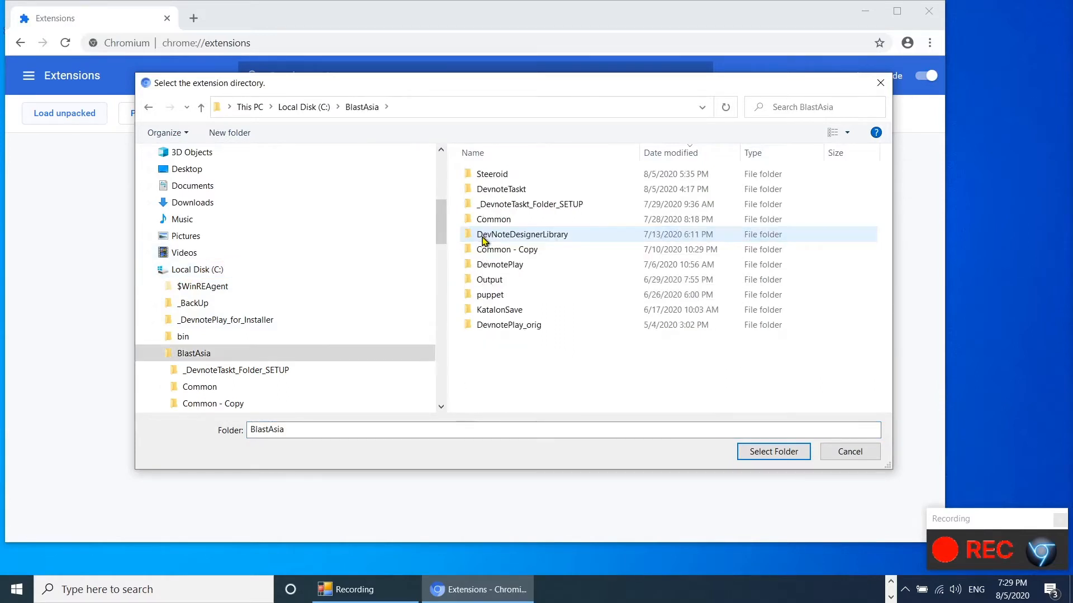
click(478, 176)
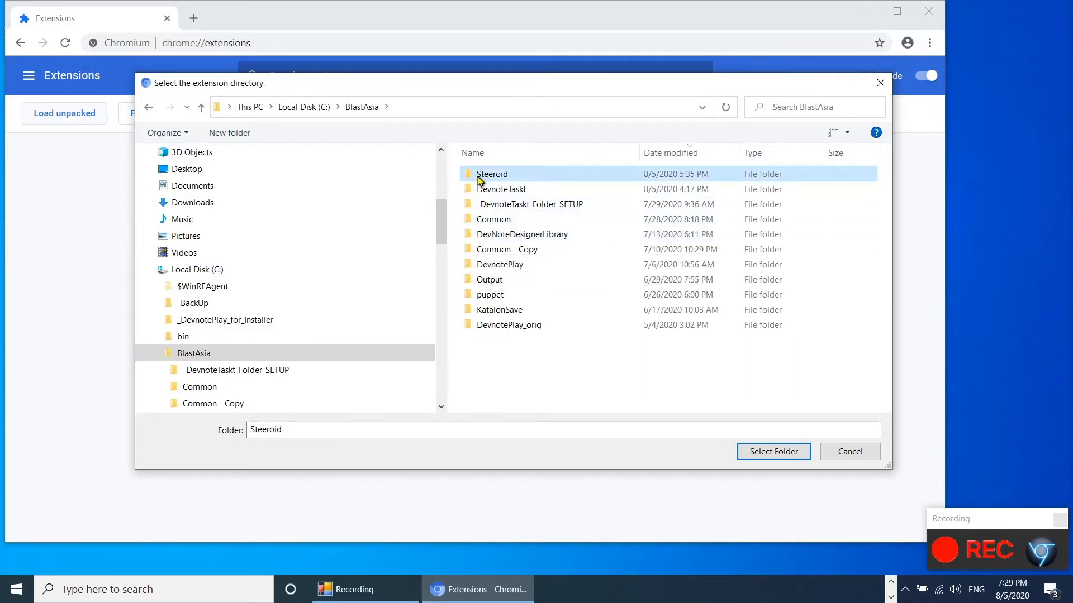
double_click(478, 176)
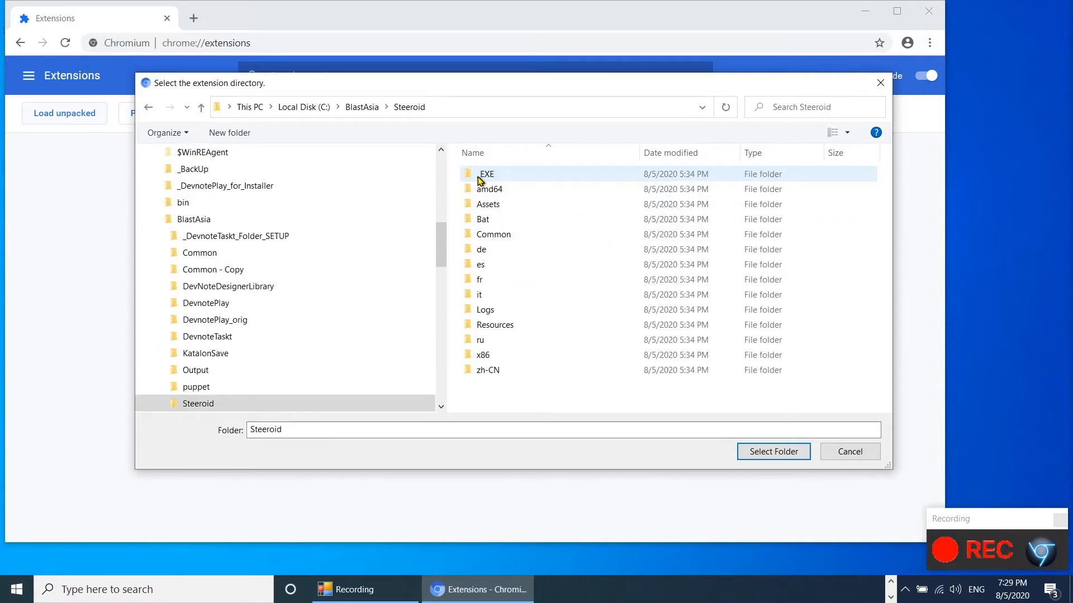
Load the unpacked extension from Steeroid's Common\Chrome\DevNotePlayExtension2 folder
click(488, 237)
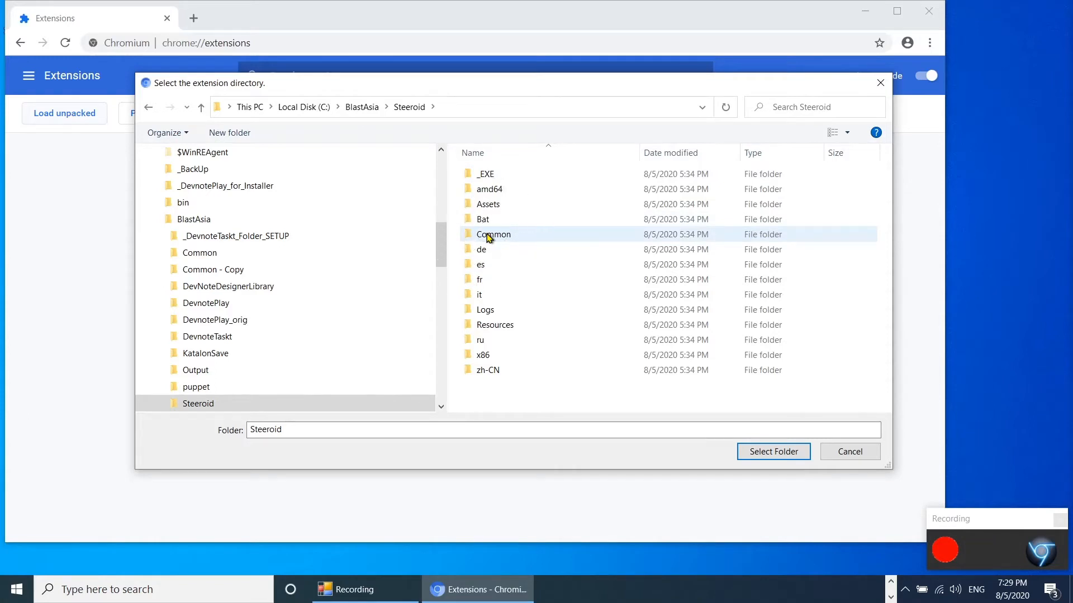
double_click(488, 238)
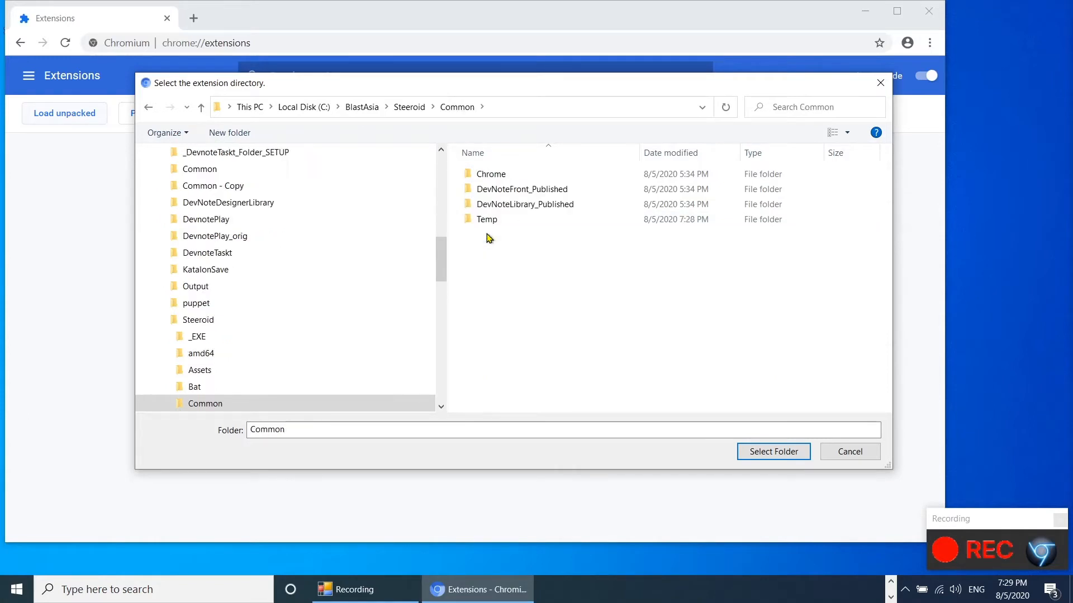
click(486, 179)
click(486, 179)
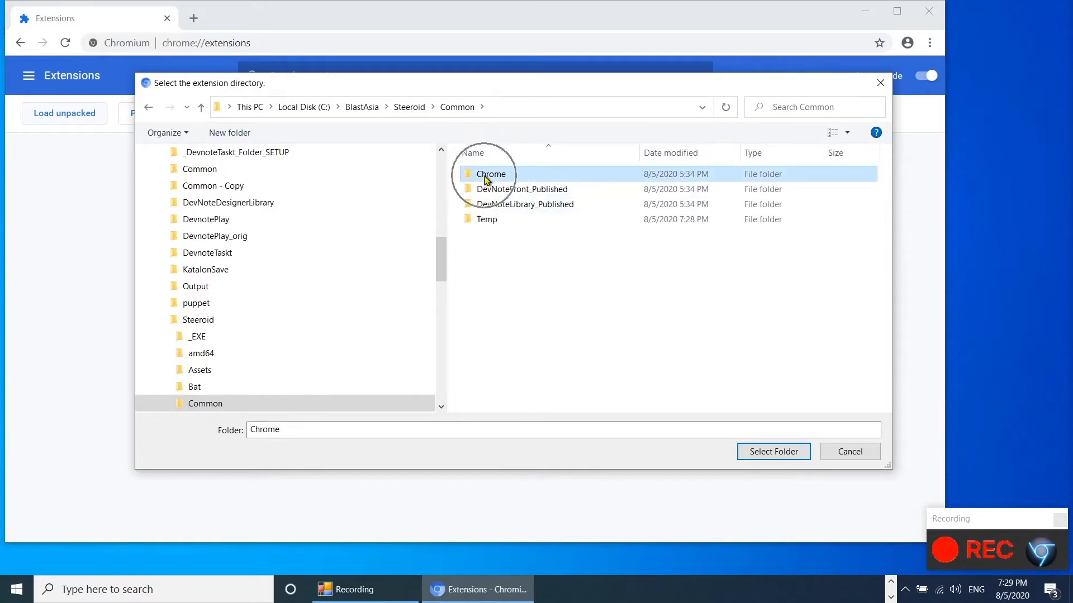
double_click(486, 179)
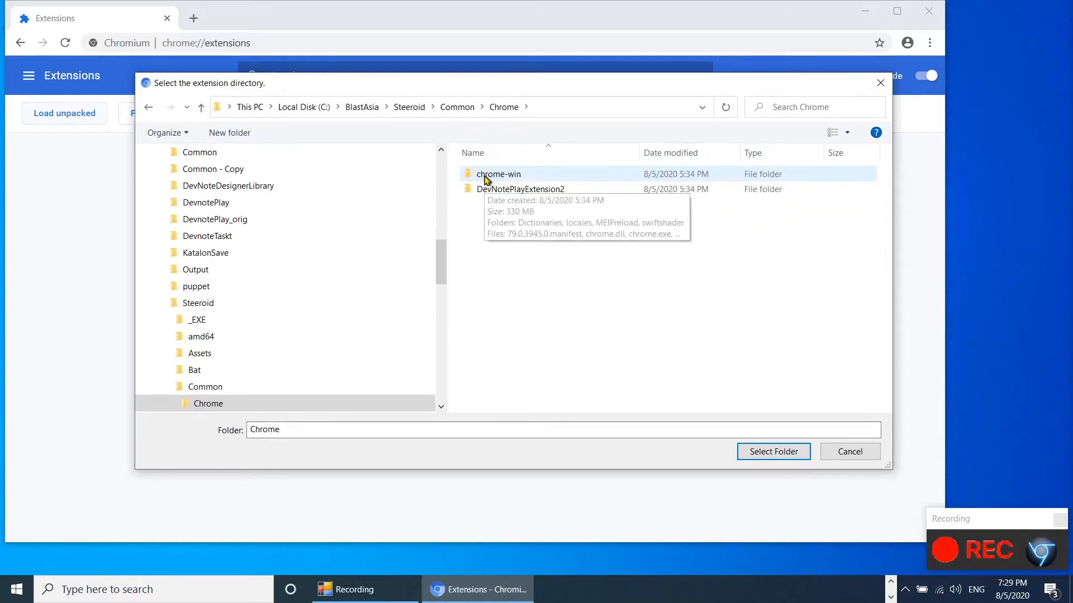
click(493, 191)
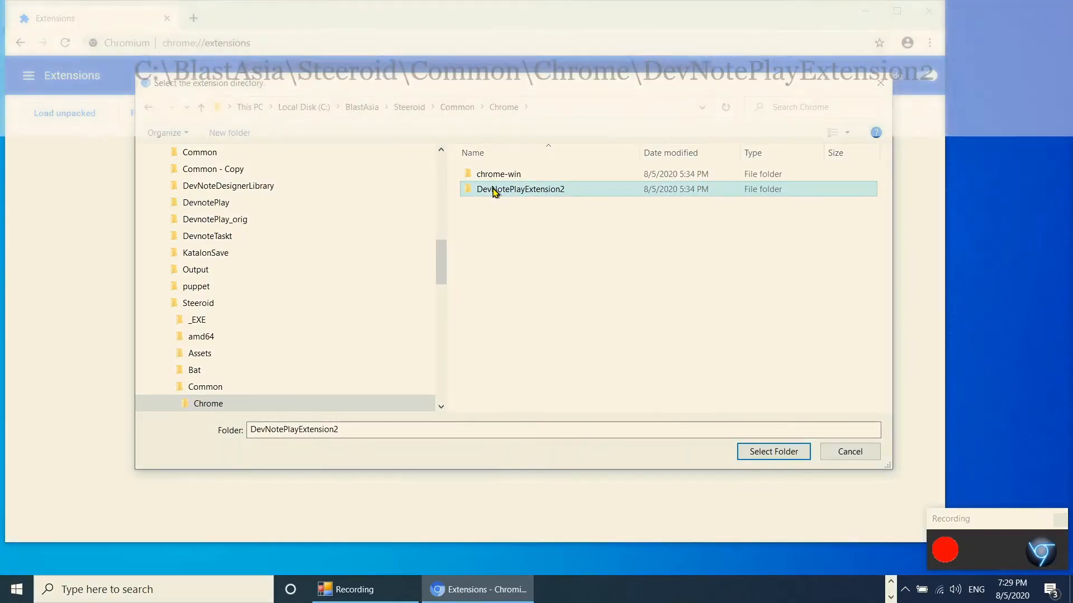
click(752, 453)
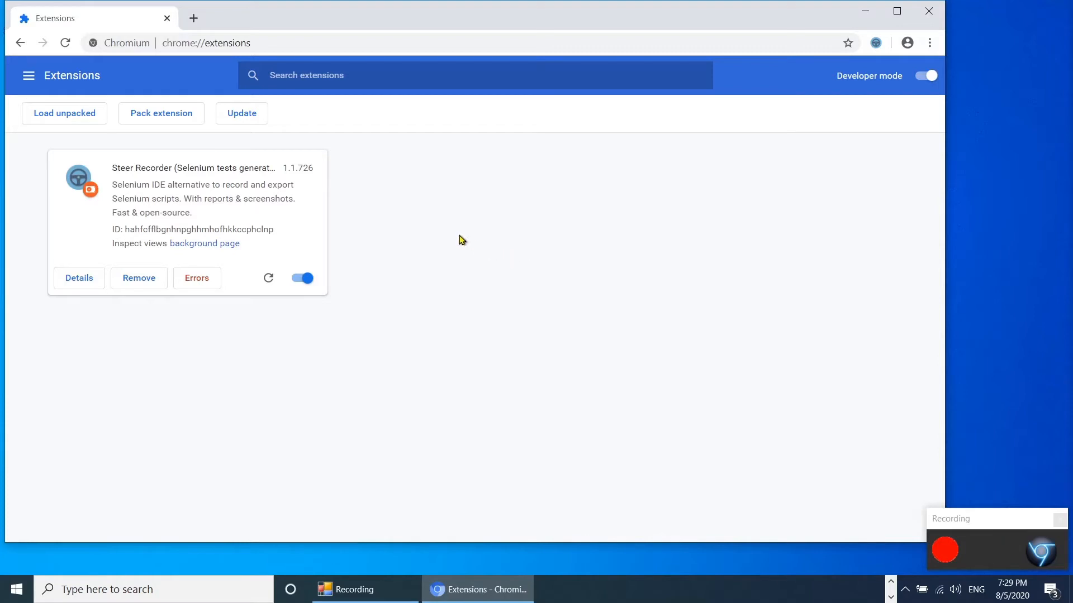
Launch the recorder extension from a new browser tab and add a test case named SearchMask to the Amazon test suite
click(194, 20)
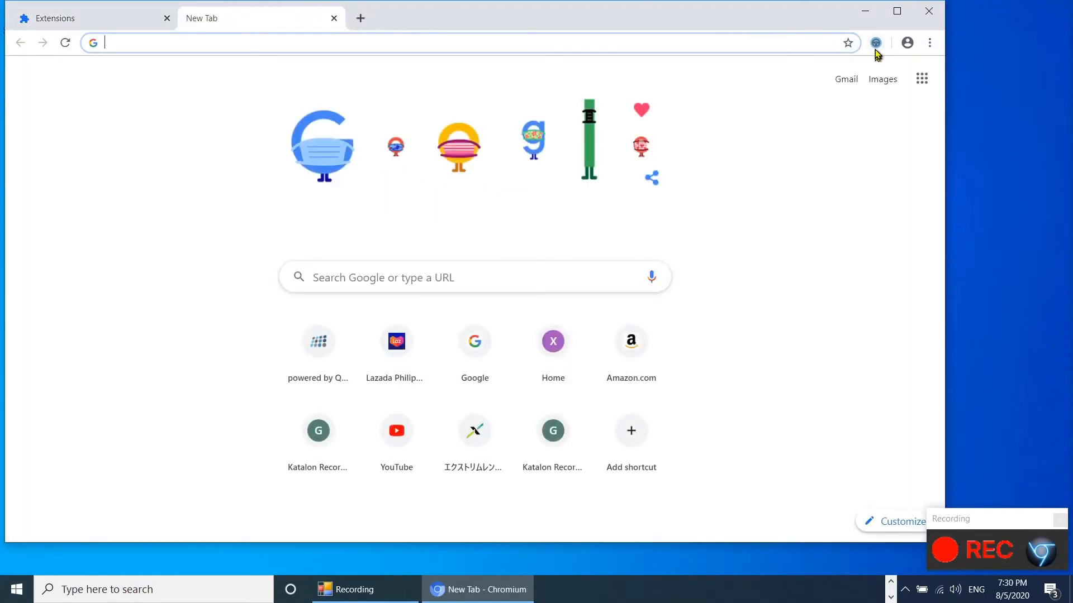
click(875, 47)
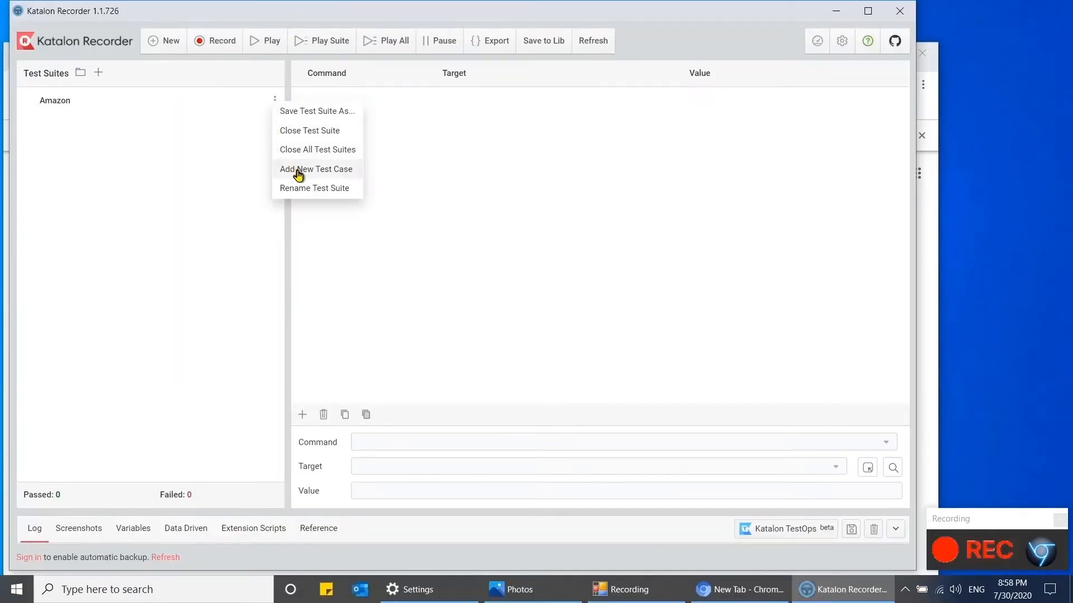
click(297, 175)
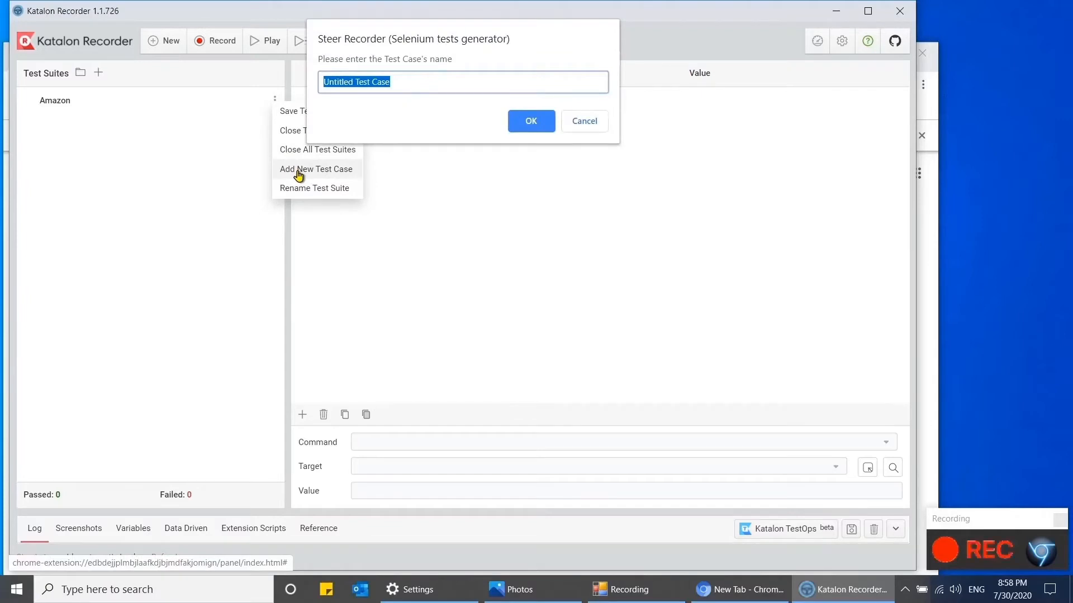
text(Sea)
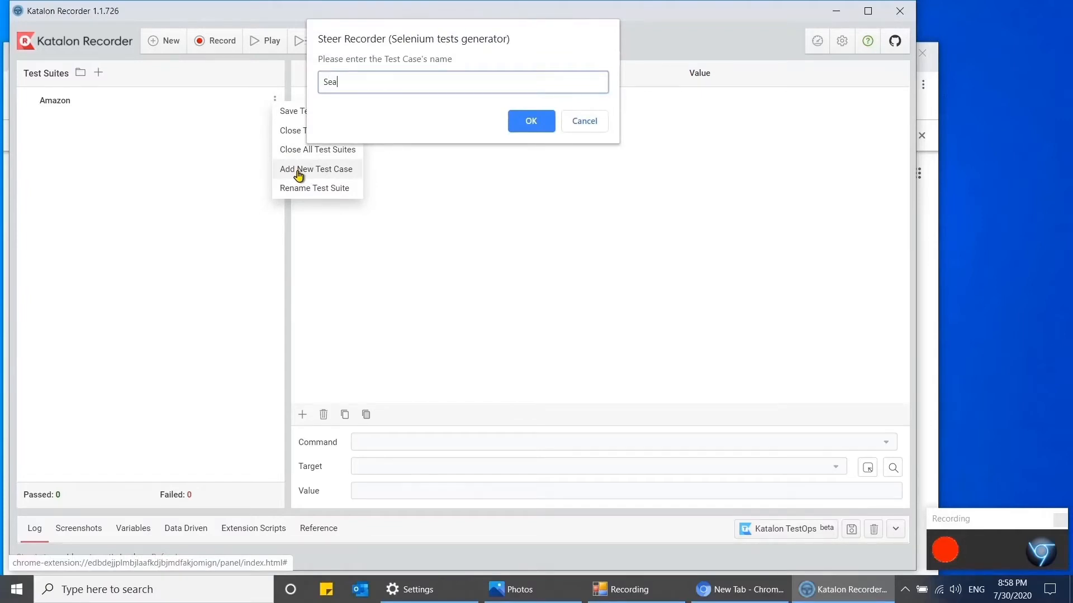
text(rch)
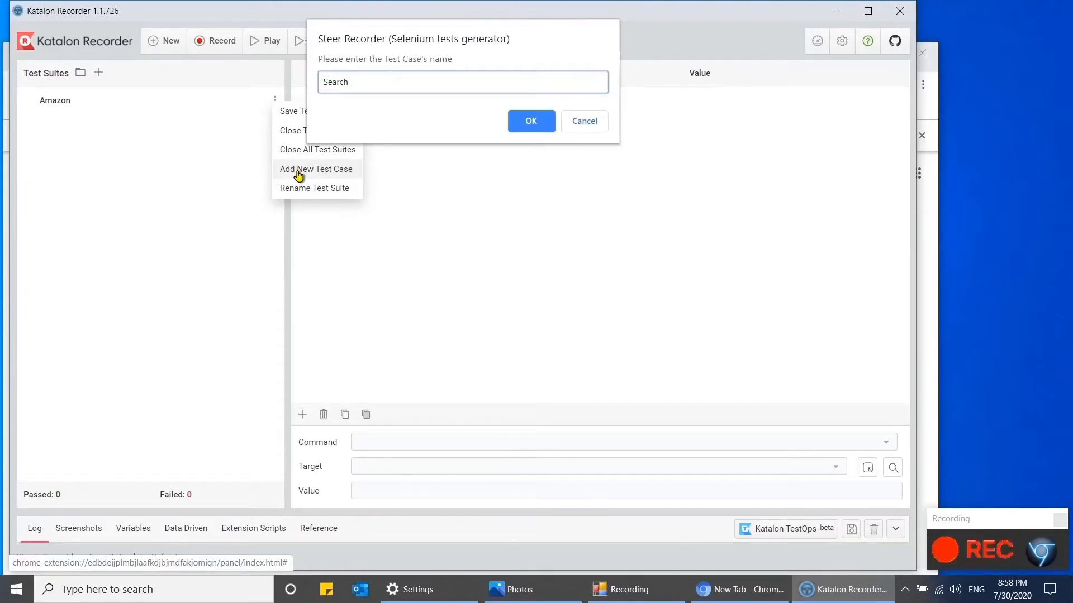
text(Mask)
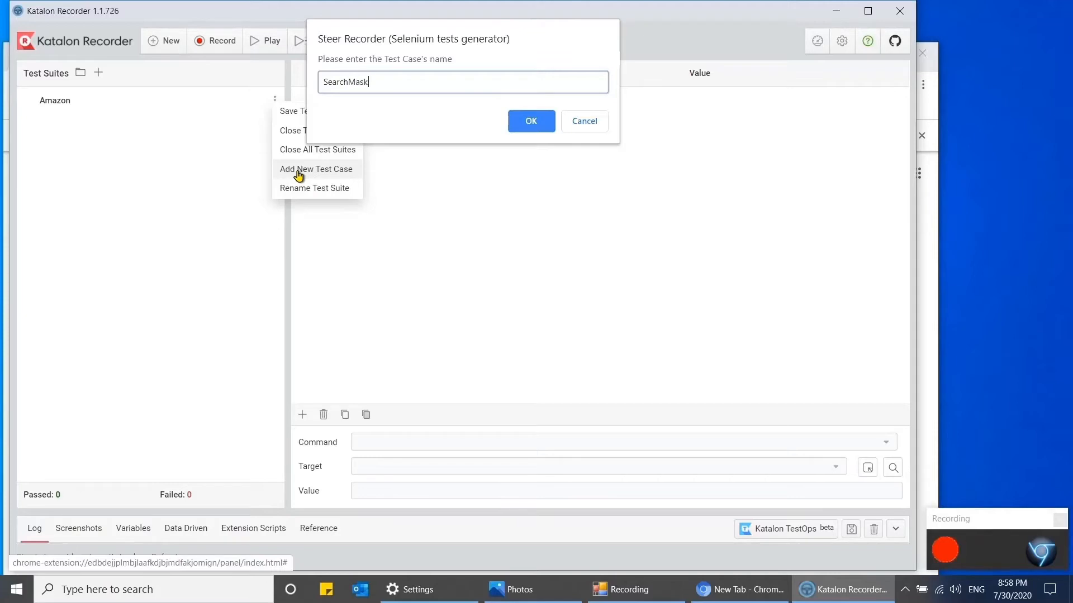
click(528, 123)
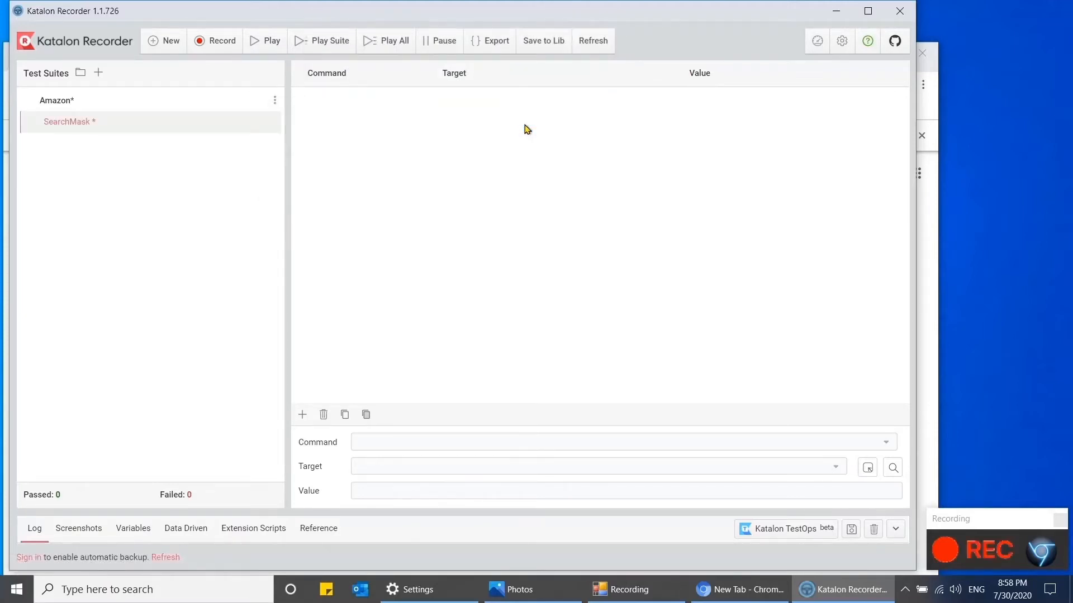
Start recording the SearchMask test case and load amazon.com in the Chromium window
click(217, 42)
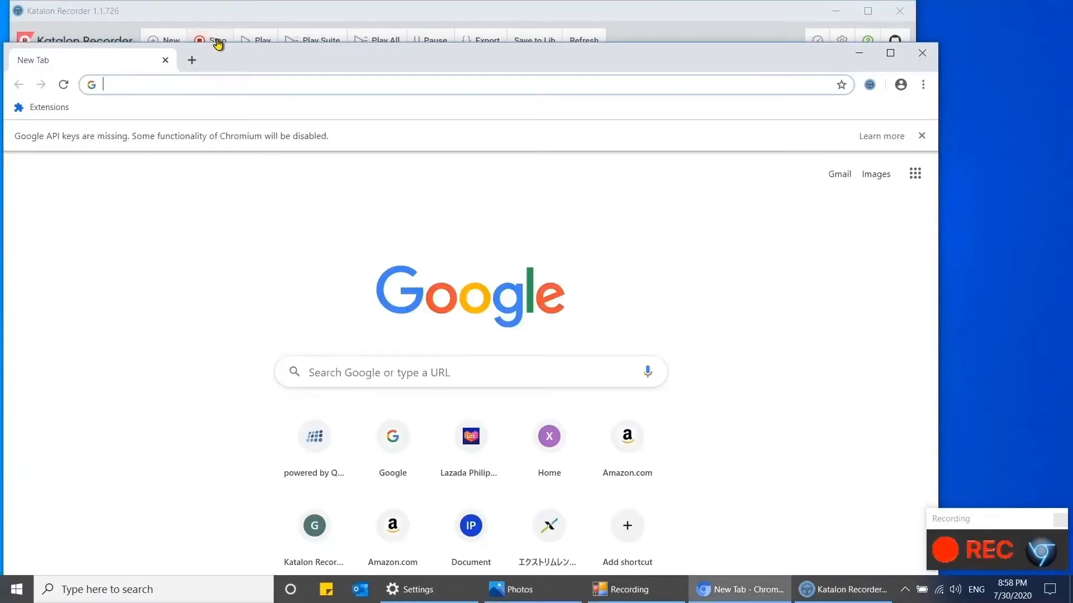
drag(258, 67, 295, 44)
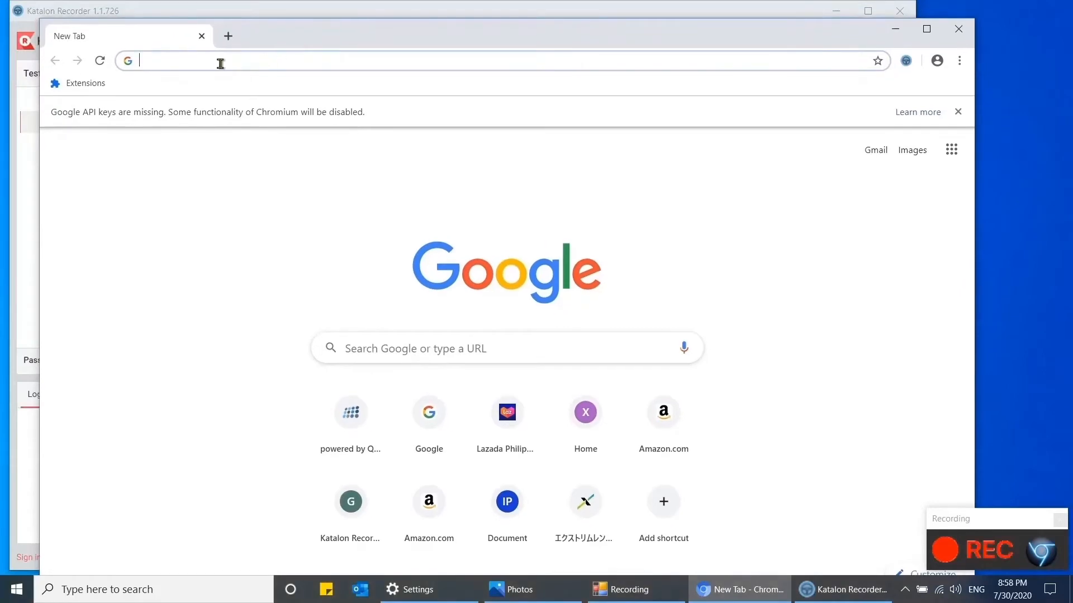
click(220, 63)
text(amazon.com)
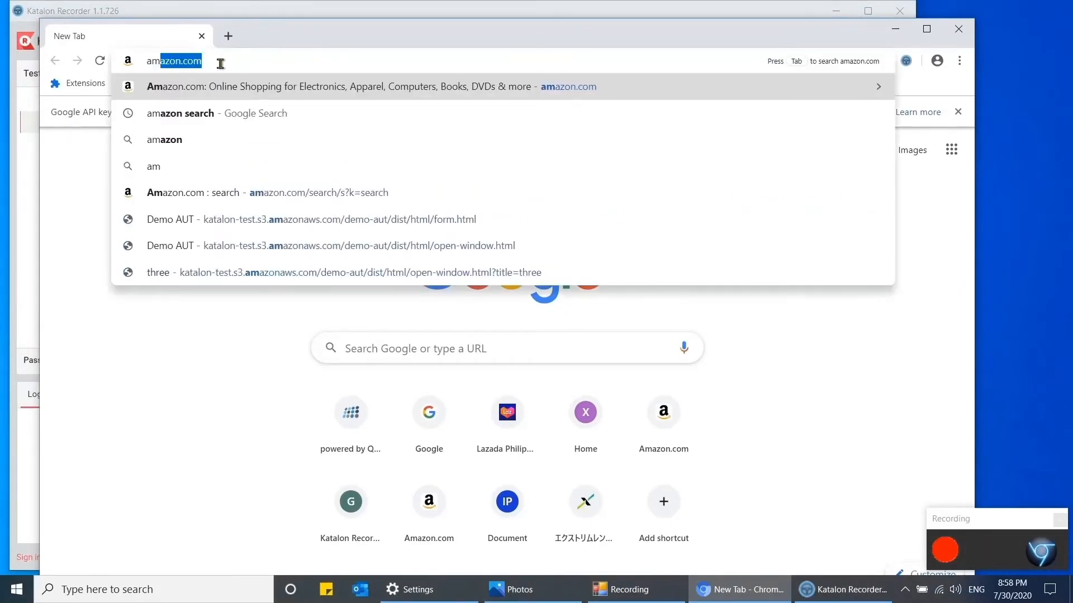
key(Right)
key(Return)
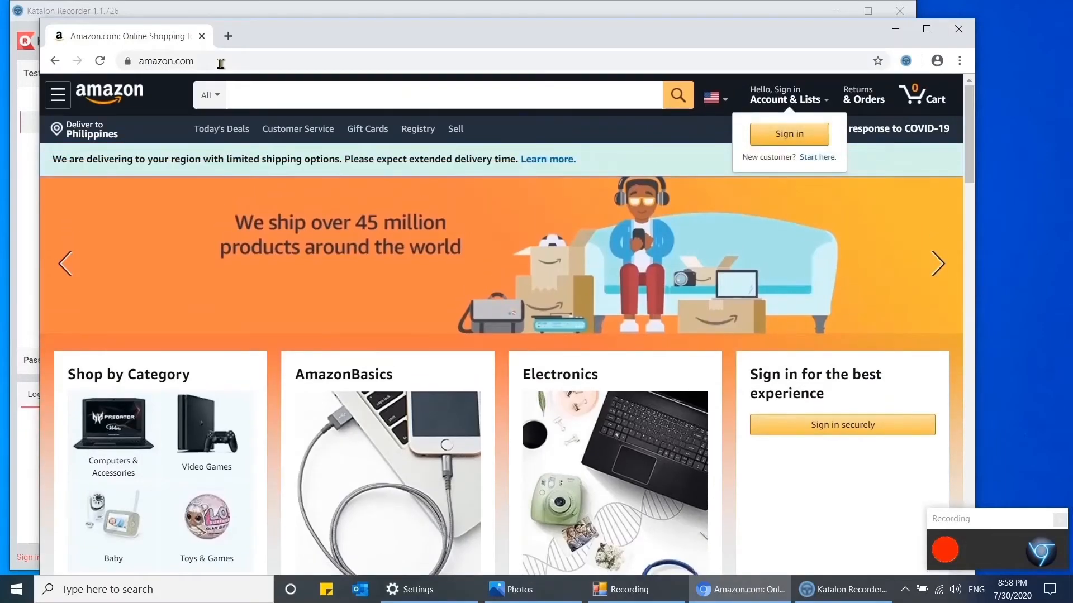
Search Amazon for "mask" and sort the results by Price: Low to High
click(251, 93)
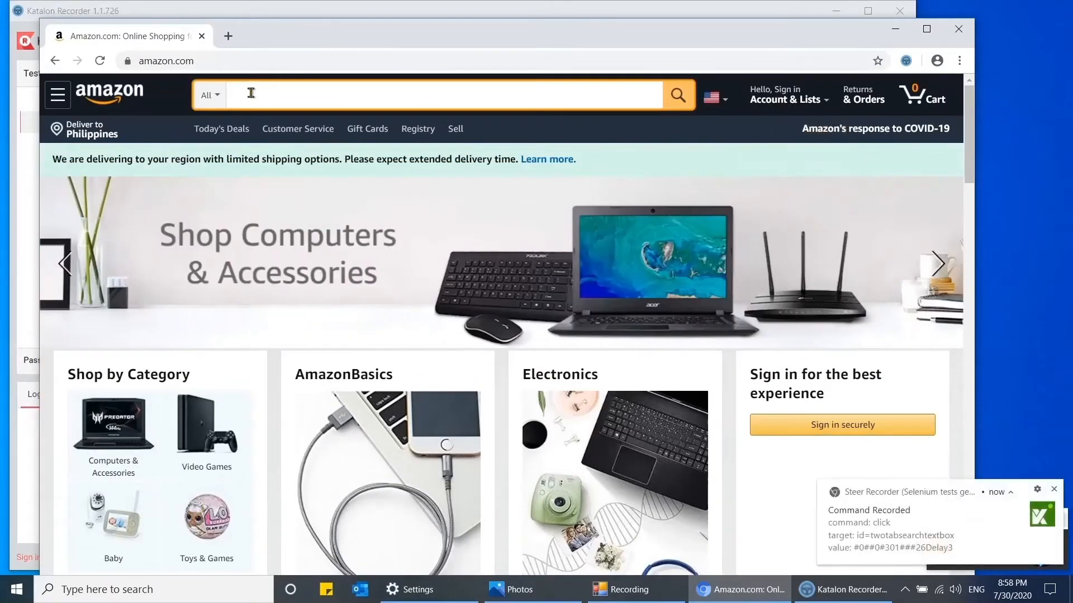
text(mask)
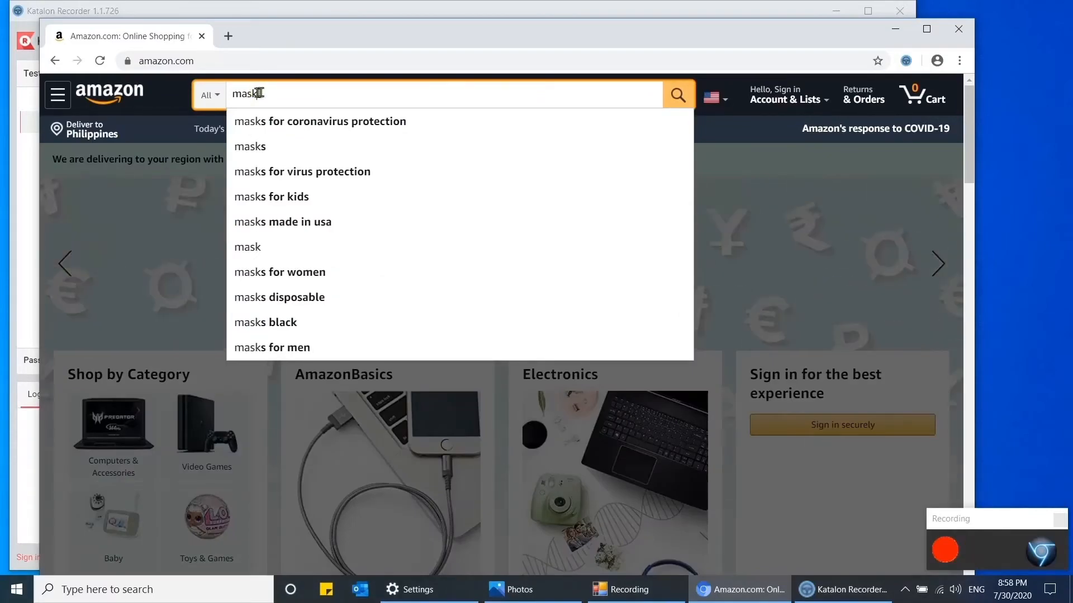
click(678, 98)
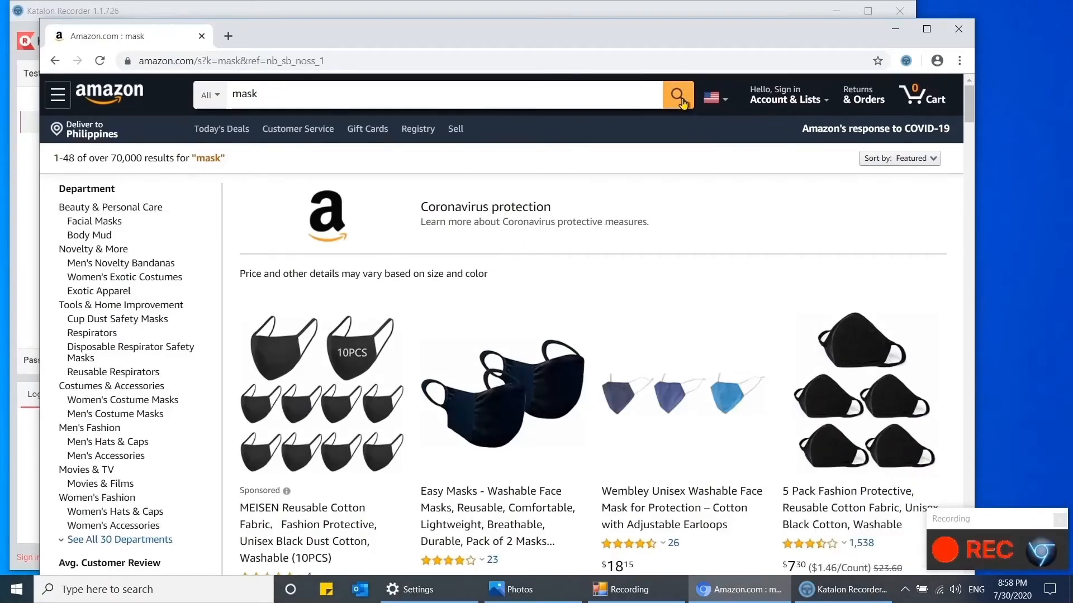
click(930, 161)
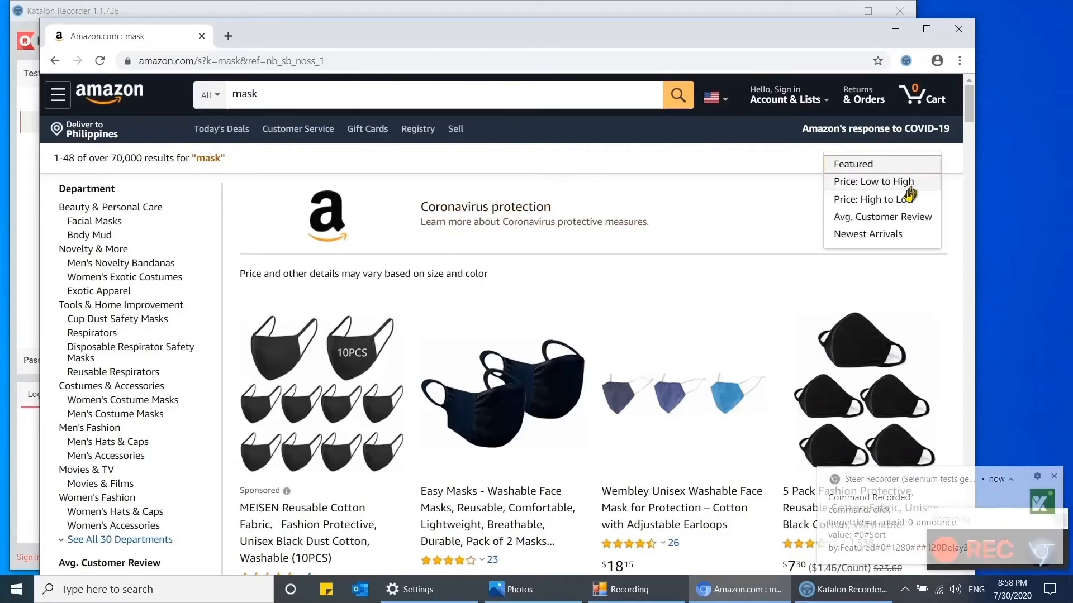
click(887, 182)
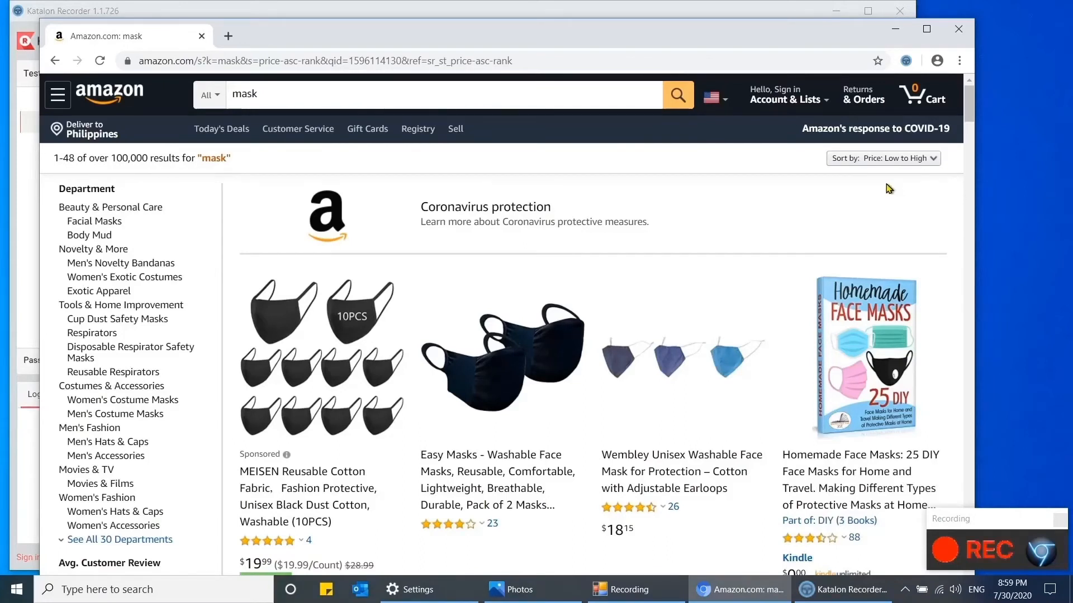
Open the MEISEN Reusable Cotton Fabric (10PCS) product and record selecting its price in the buy box
click(317, 379)
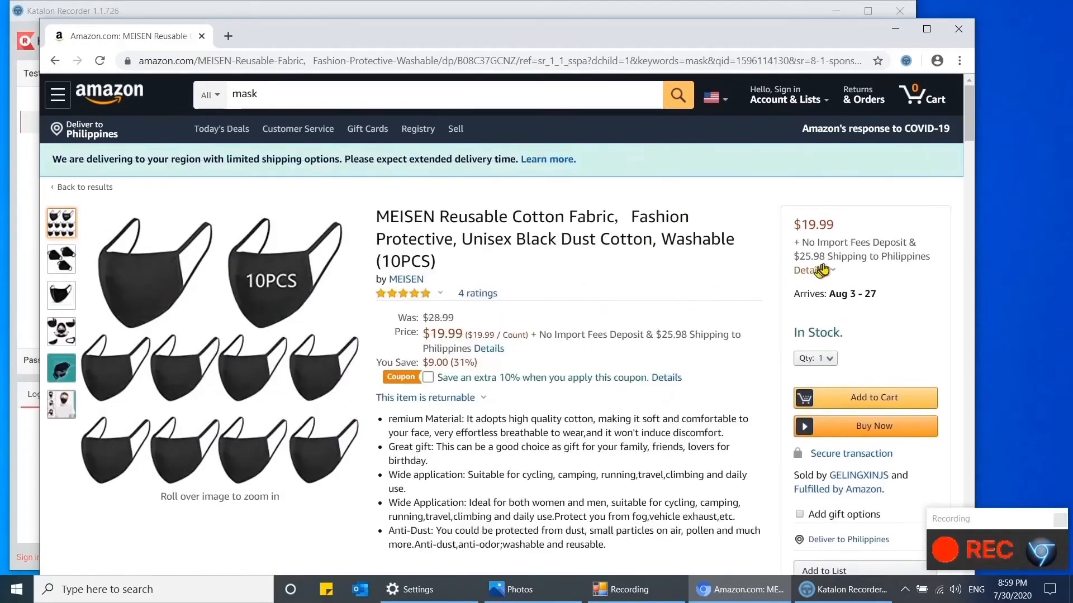
click(825, 226)
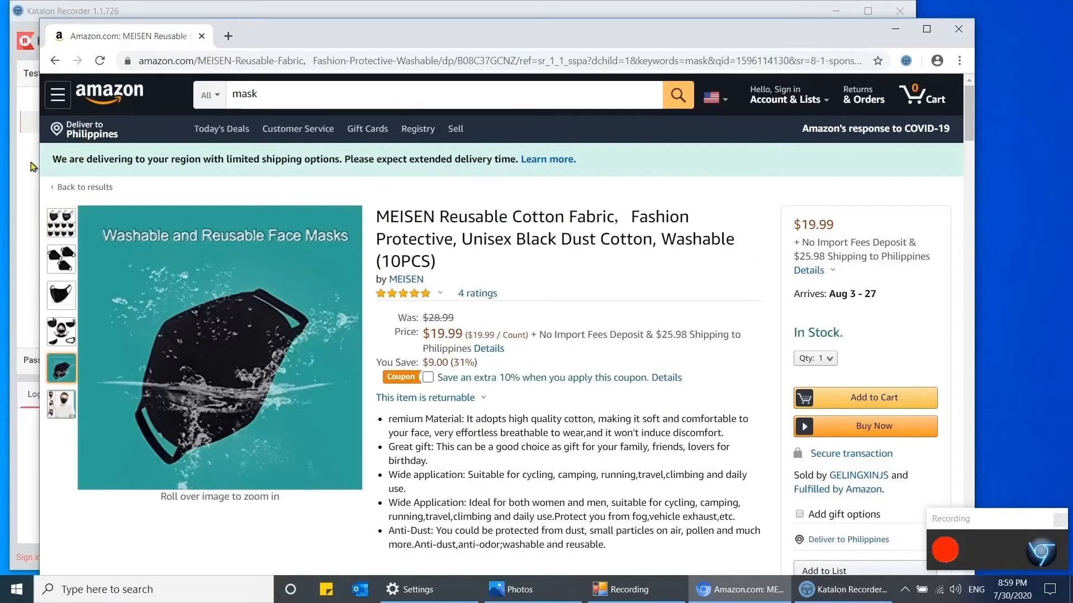
Return to Katalon Recorder, stop the recording and play back the SearchMask test case
click(32, 203)
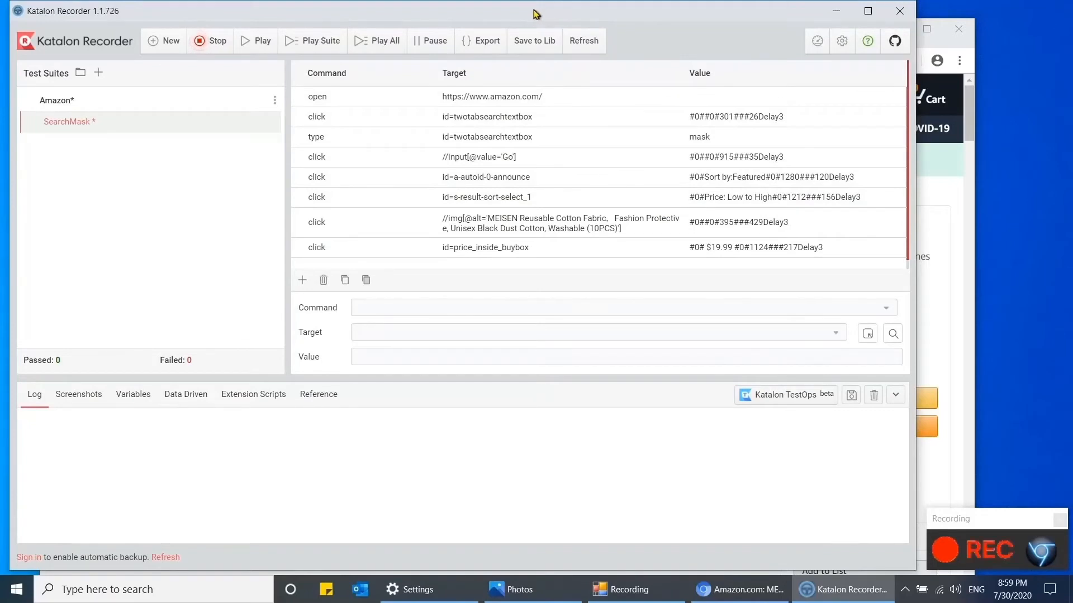
drag(552, 12, 623, 42)
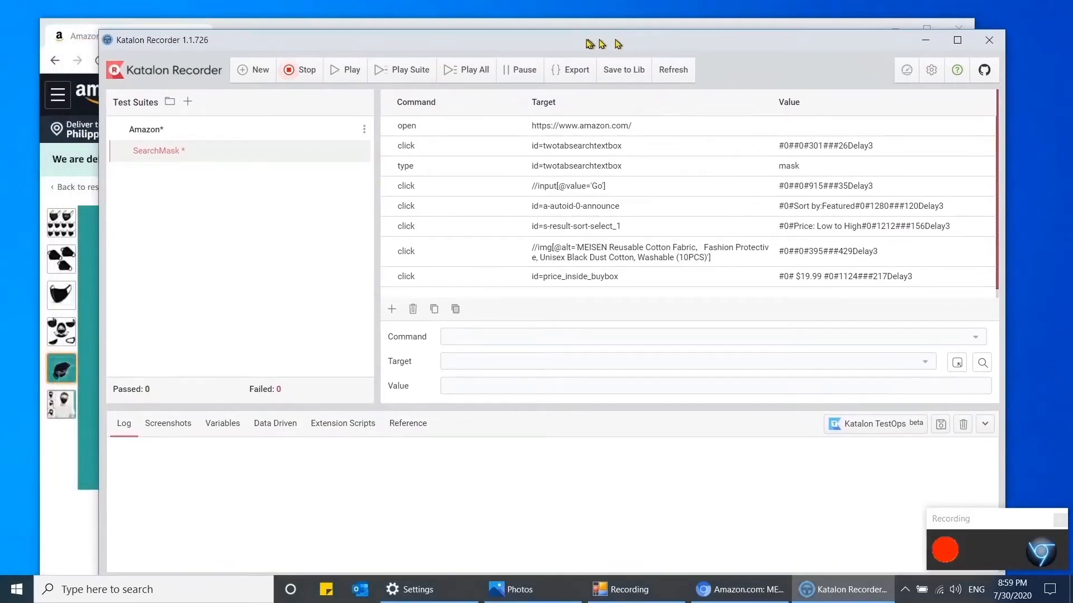
click(308, 73)
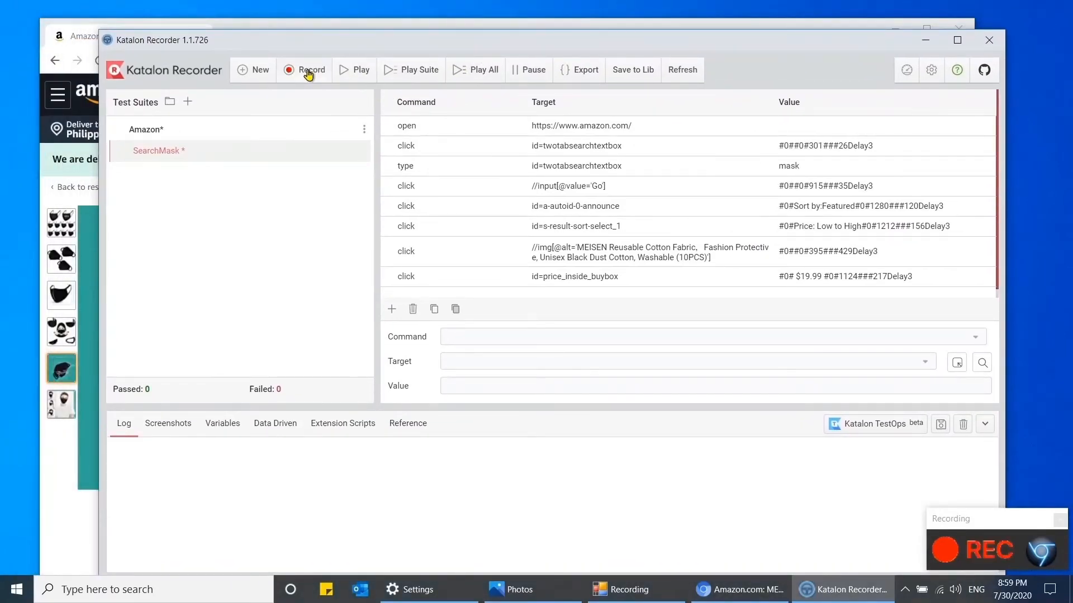
click(356, 73)
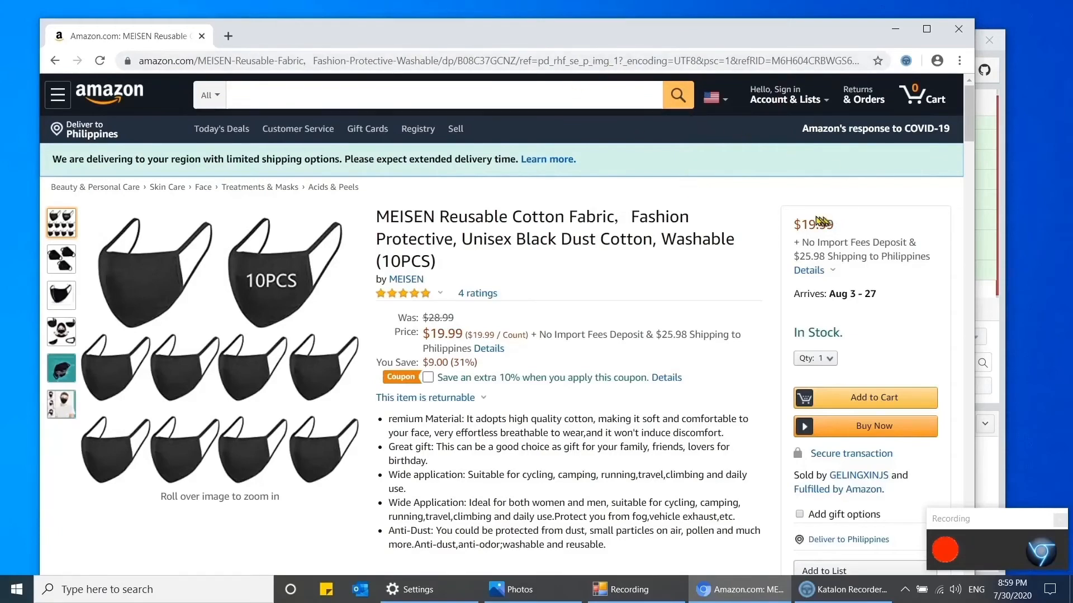
Minimize the browser, then save the recorded Steeroid script as searchAmazonMask in My Scripts and run it
click(894, 32)
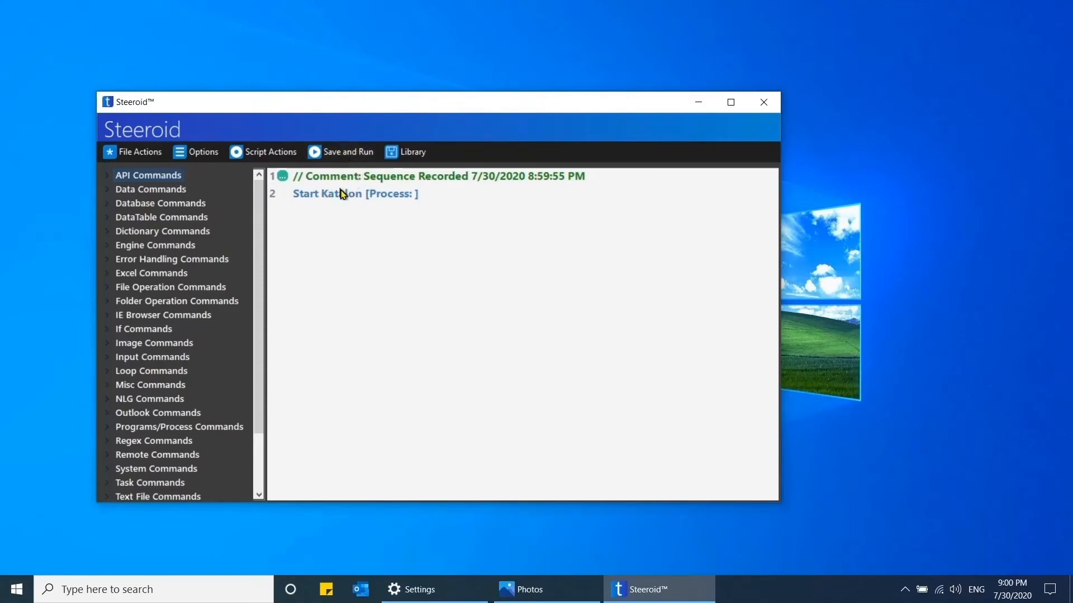
click(337, 151)
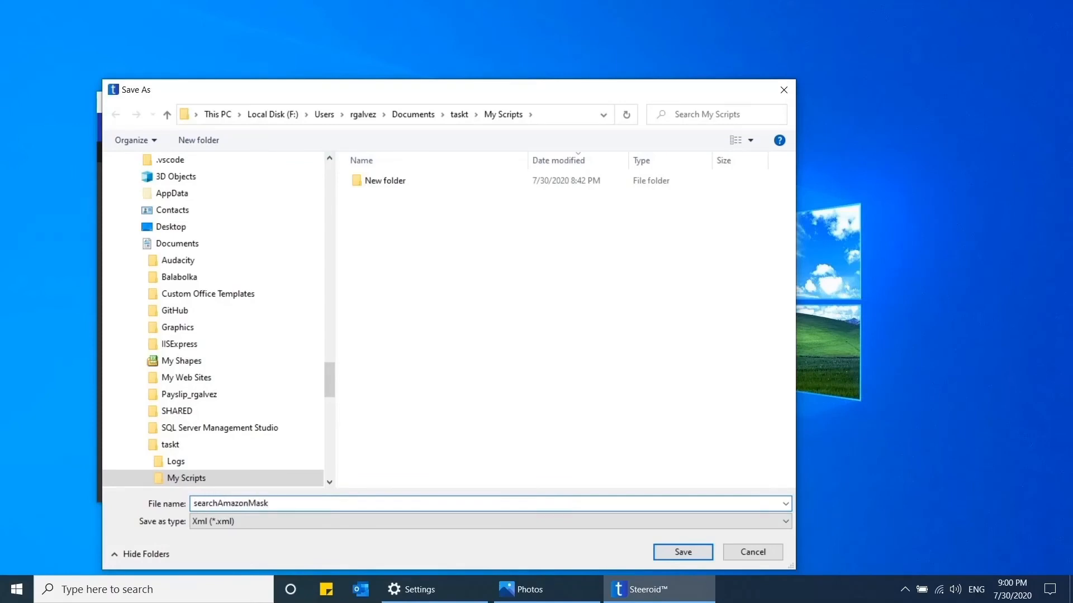
click(683, 552)
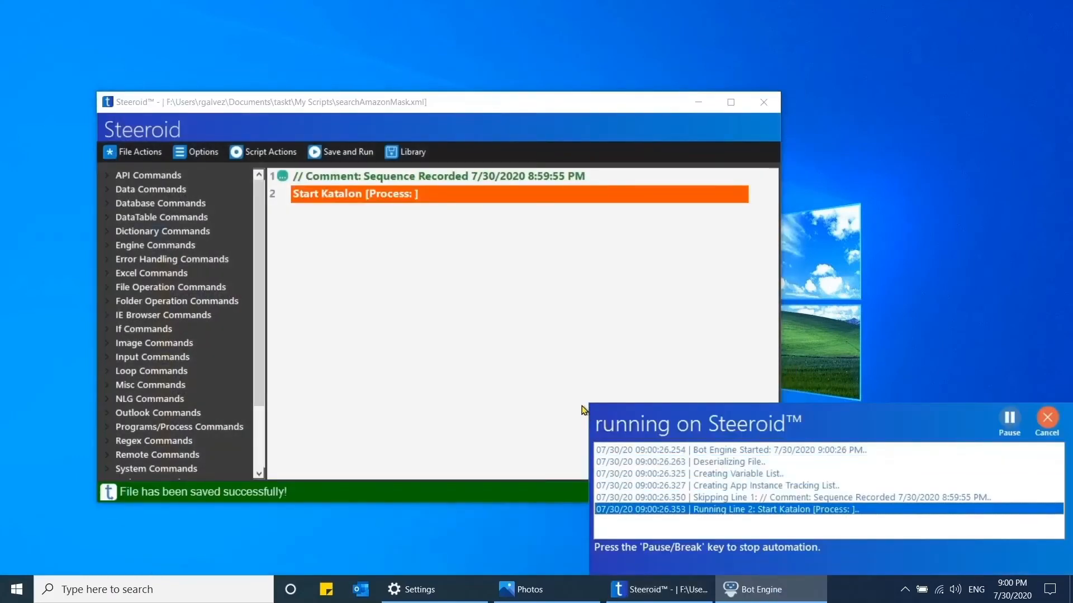